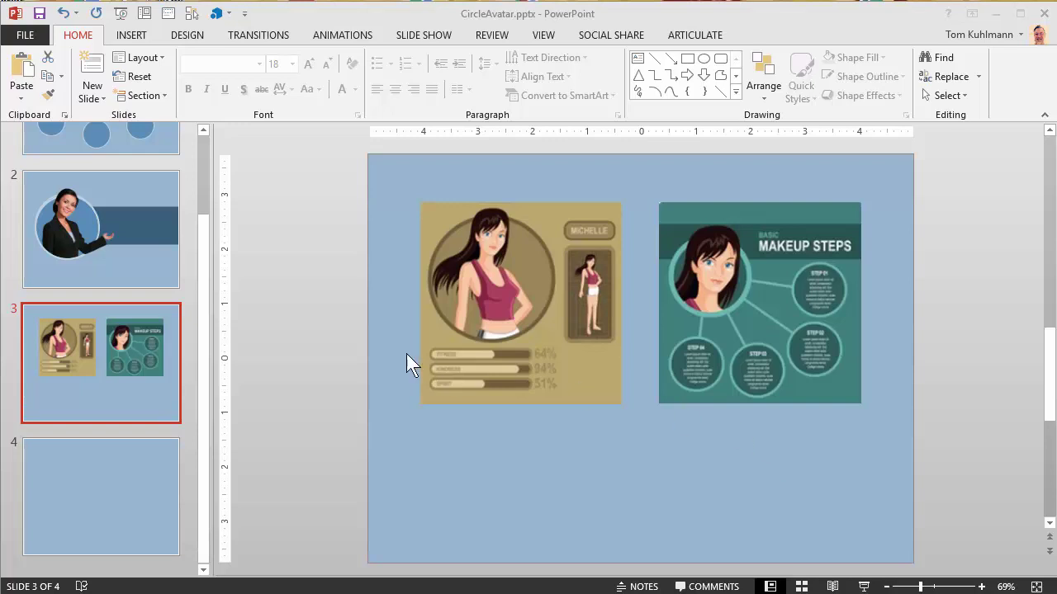
# Step: Review the finished avatar designs on slides 2 and 1 and the custom slide layouts available in the theme
pyautogui.click(142, 225)
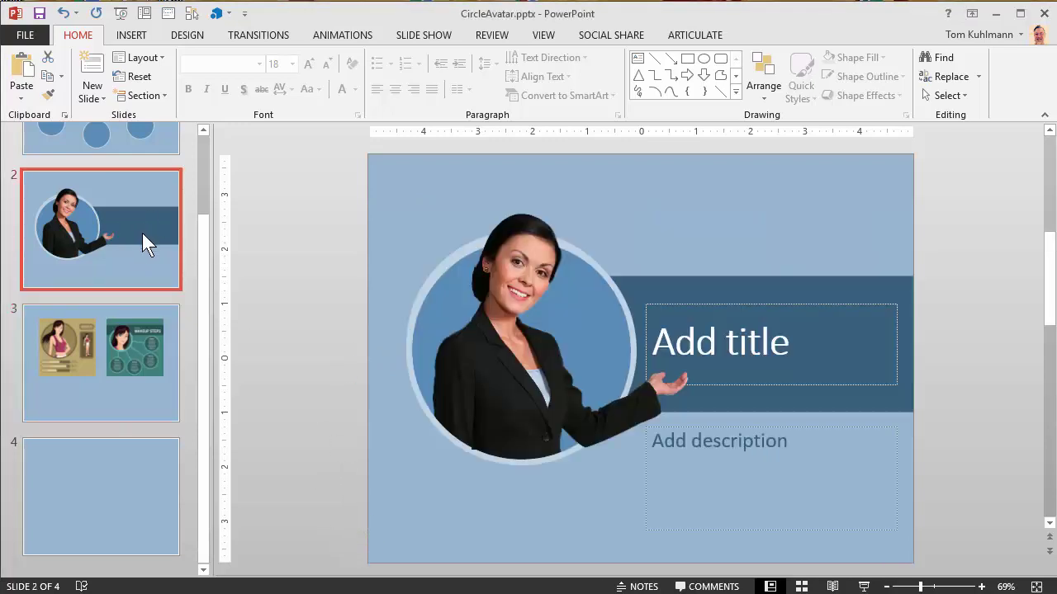
pyautogui.click(127, 144)
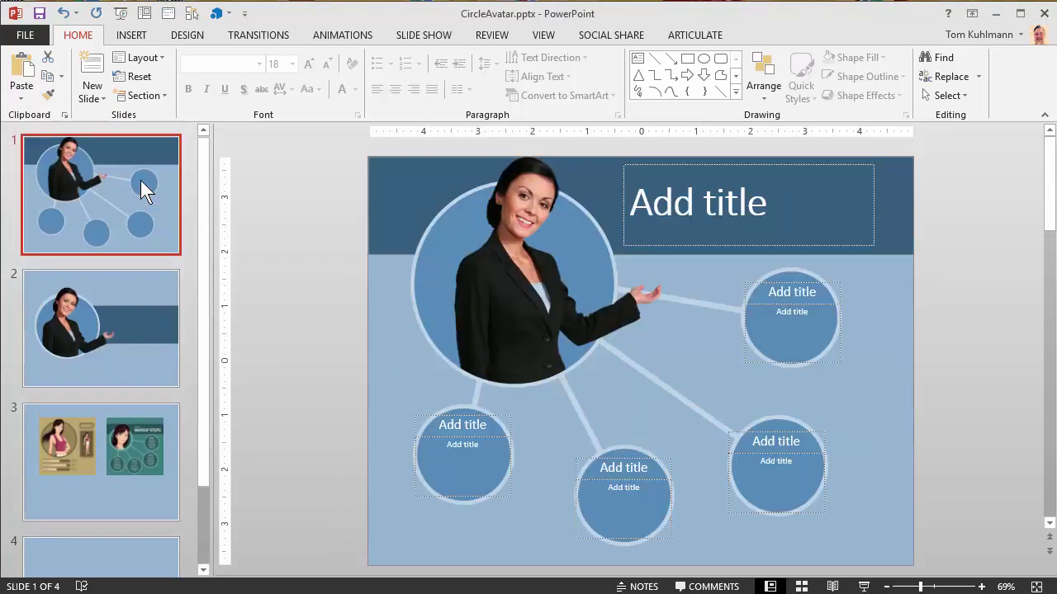
pyautogui.click(166, 56)
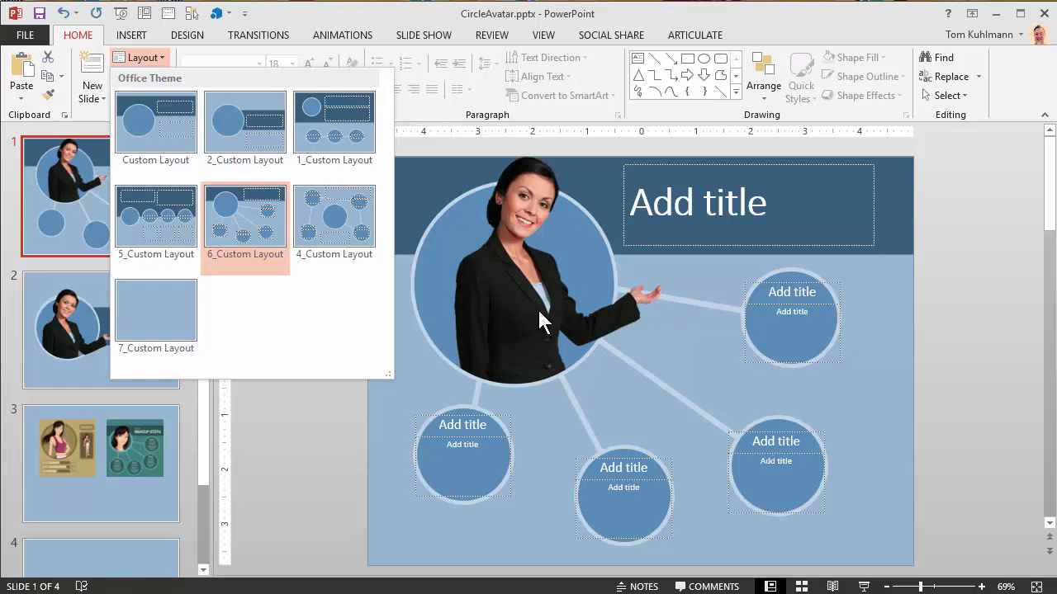
pyautogui.click(340, 446)
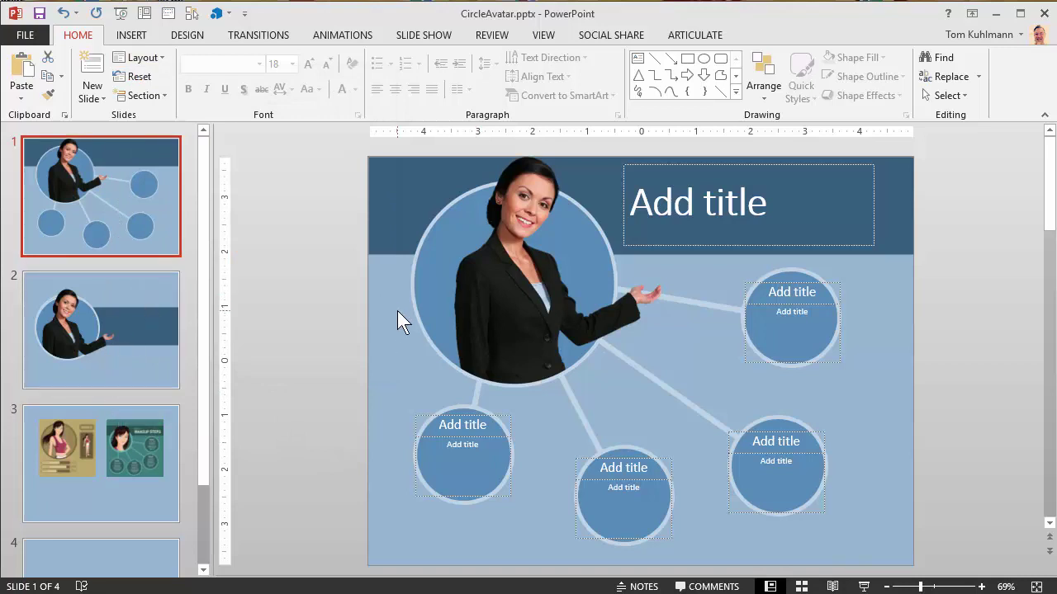
# Step: Copy the large bordered circle from the master layout with four connected circles, paste it on blank slide 4, and park it across the right slide edge
pyautogui.click(141, 560)
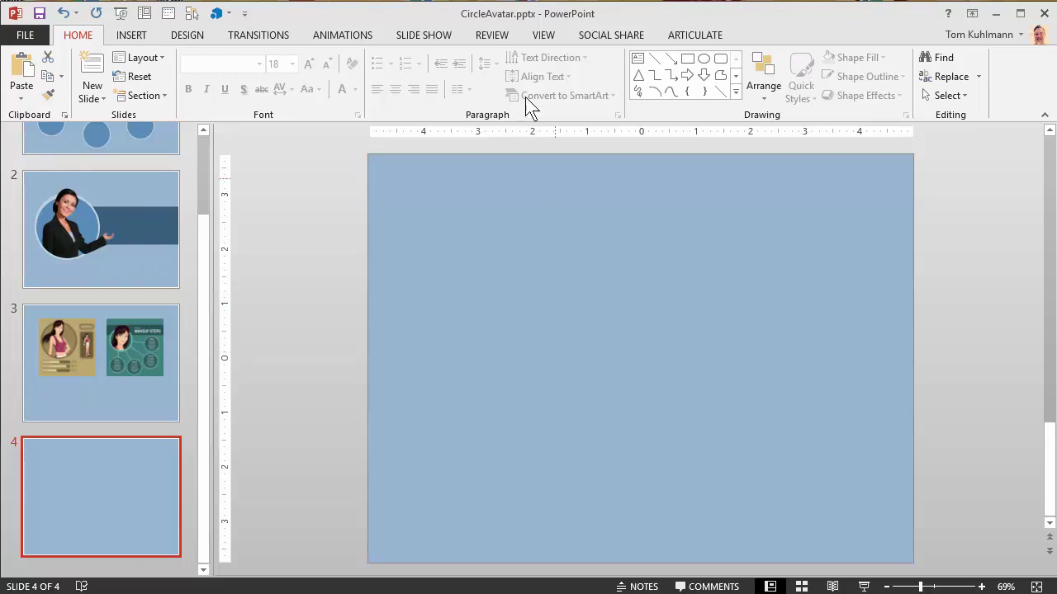
pyautogui.click(542, 36)
pyautogui.click(205, 66)
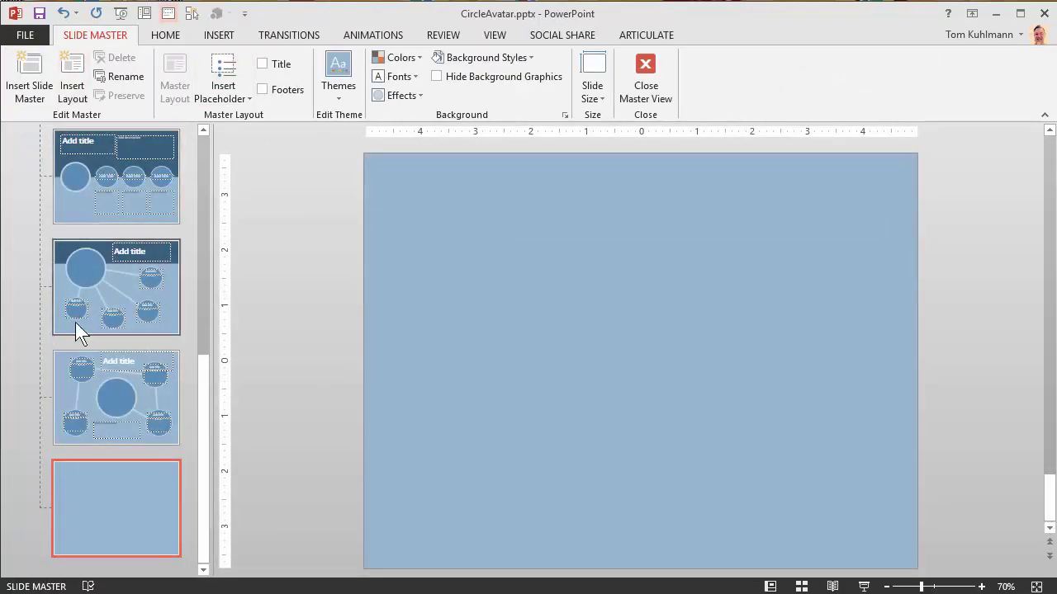
pyautogui.click(91, 265)
pyautogui.click(455, 278)
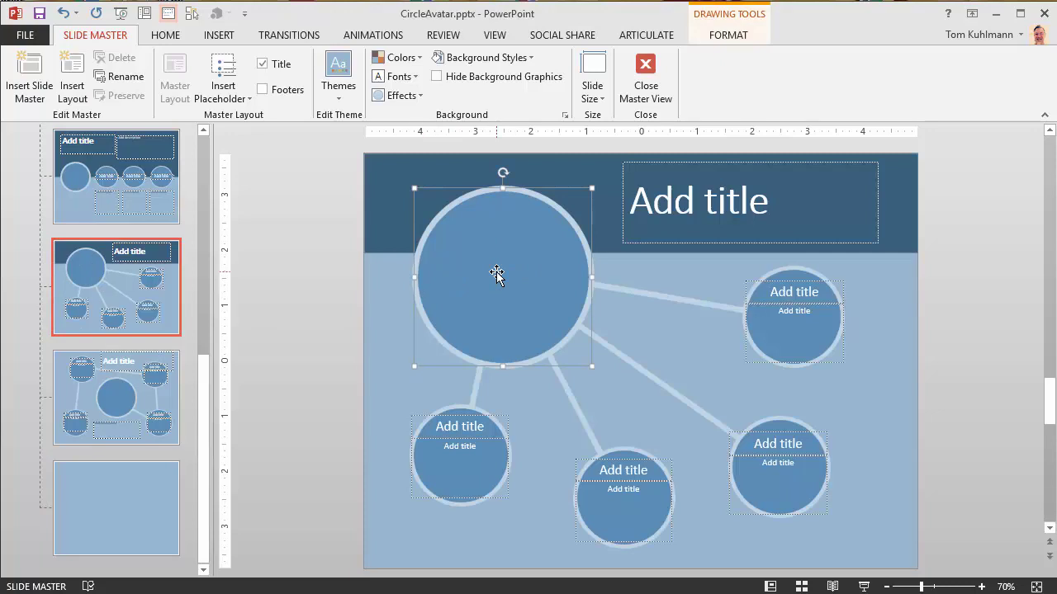
pyautogui.click(642, 93)
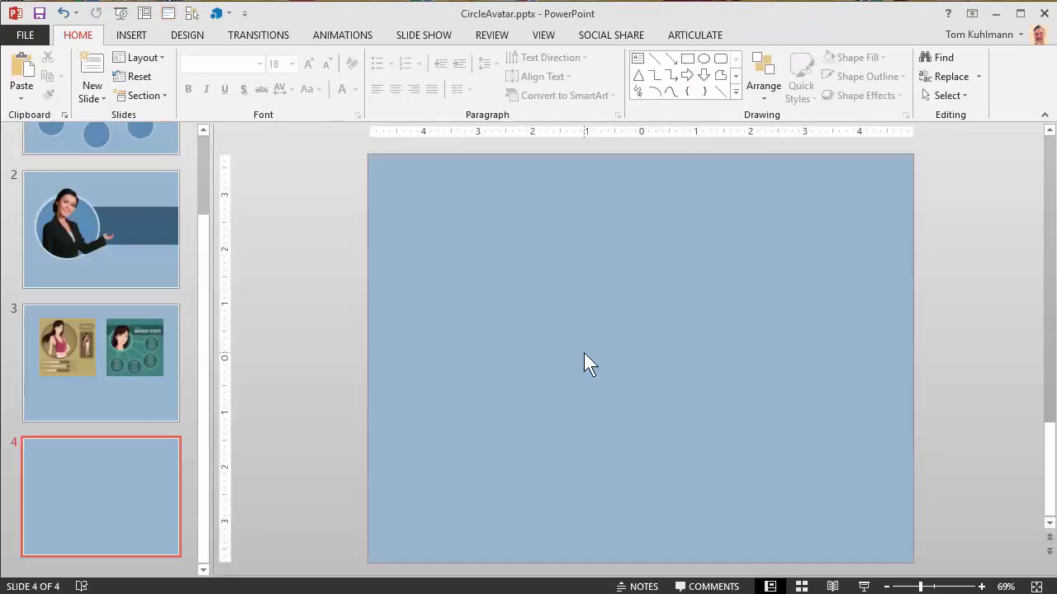
pyautogui.hotkey('ctrl', 'v')
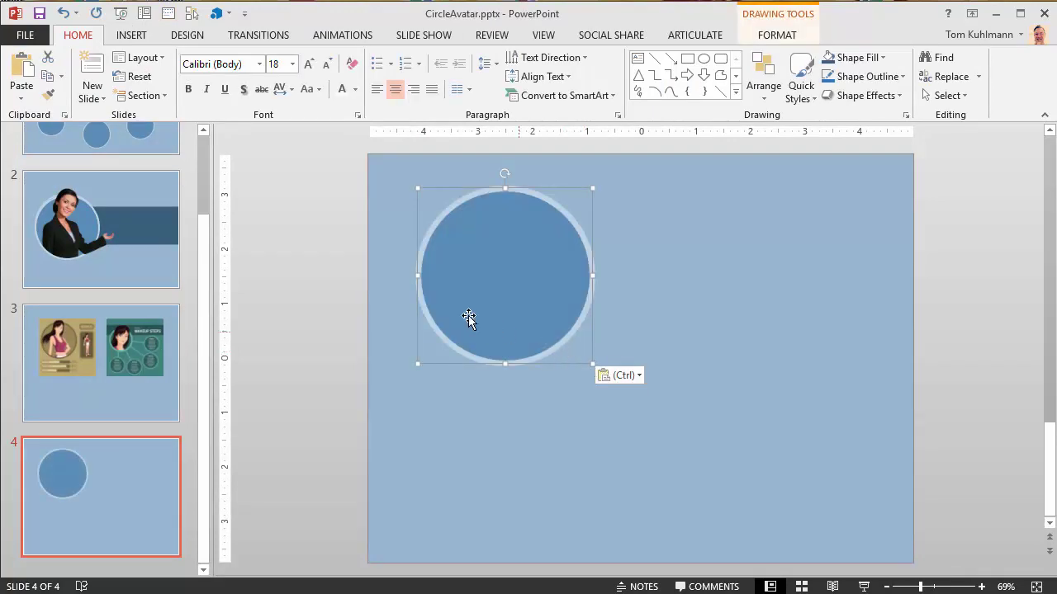
pyautogui.moveTo(462, 291); pyautogui.dragTo(873, 286)
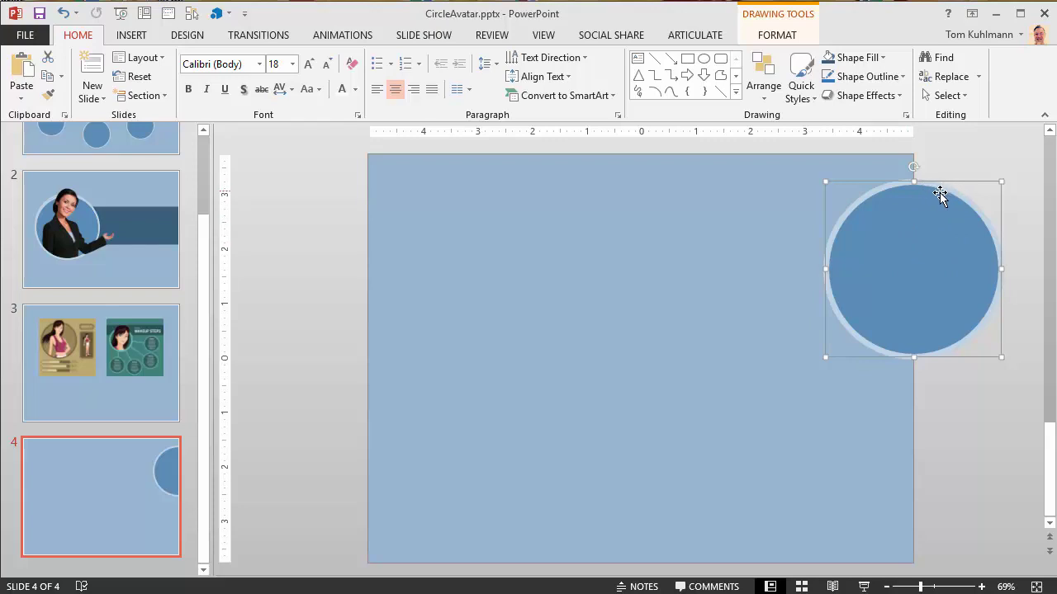
pyautogui.click(946, 454)
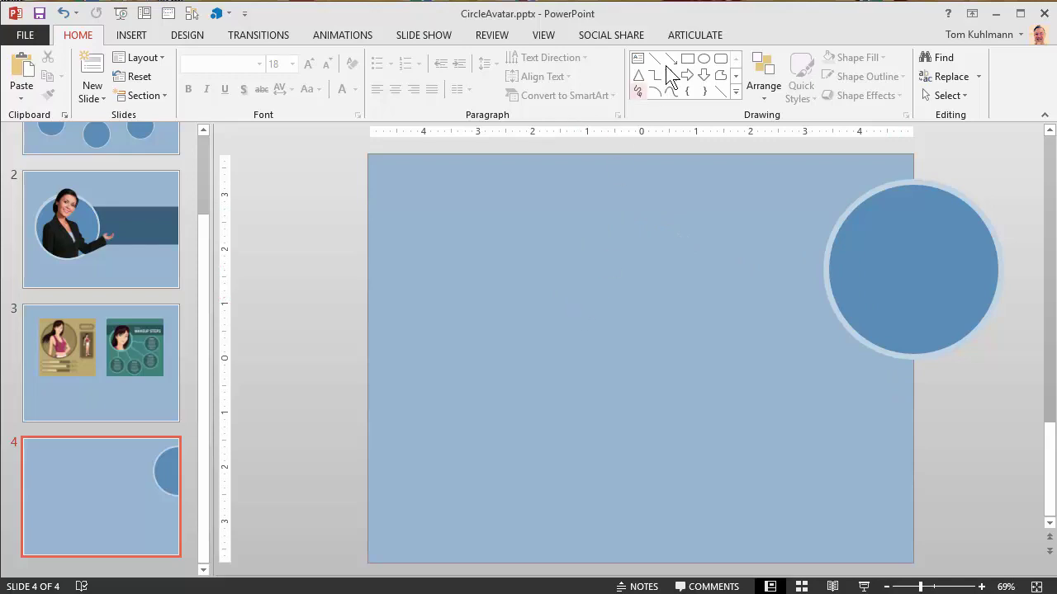
# Step: Insert the full-body Articulate character of the woman in the black suit, in the pose gesturing to the right
pyautogui.click(682, 33)
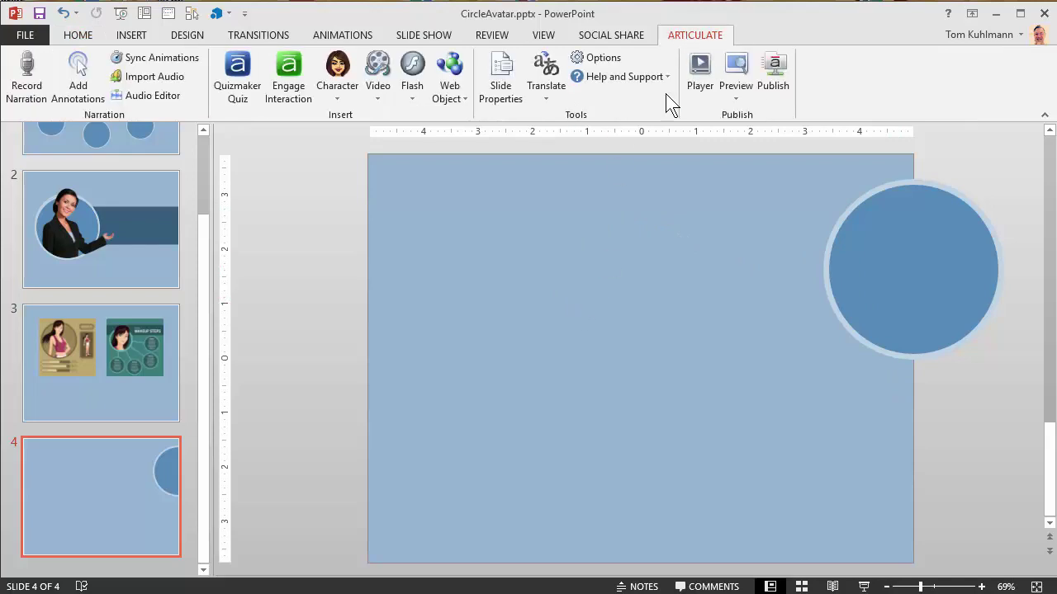
pyautogui.click(339, 95)
pyautogui.click(347, 130)
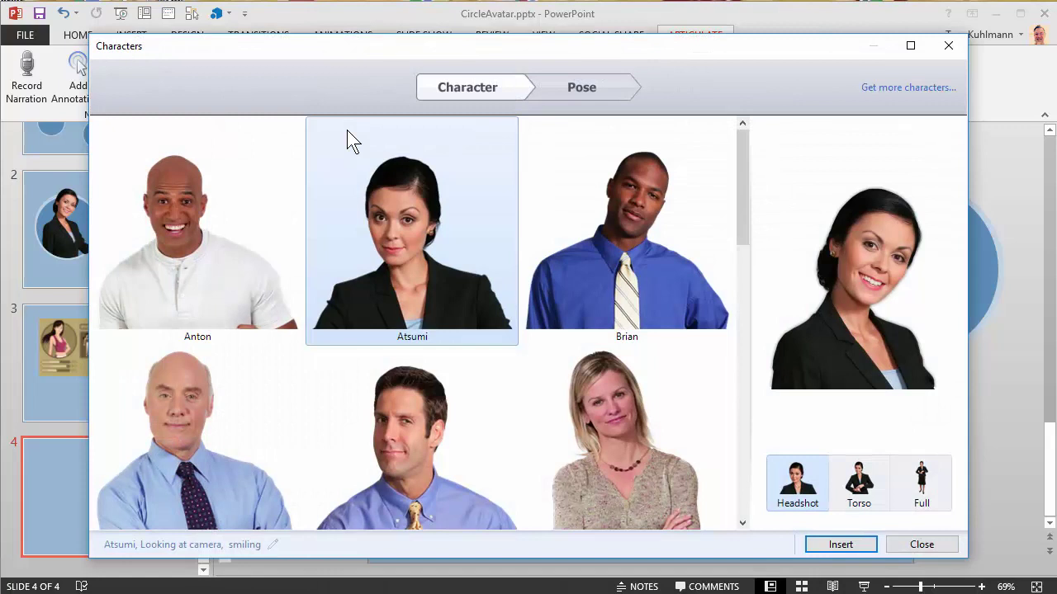
pyautogui.click(920, 494)
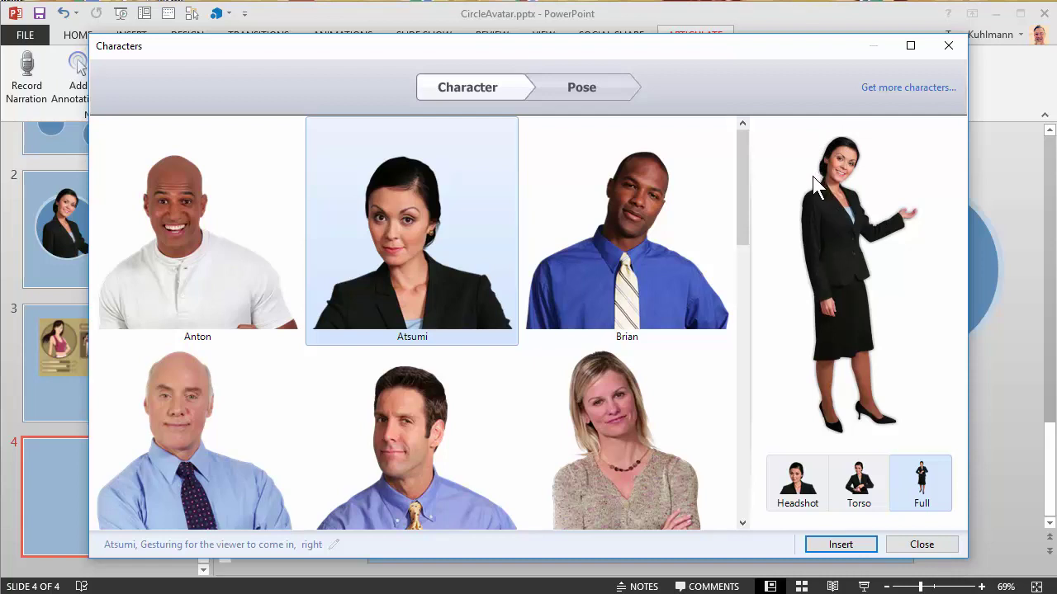
pyautogui.click(846, 548)
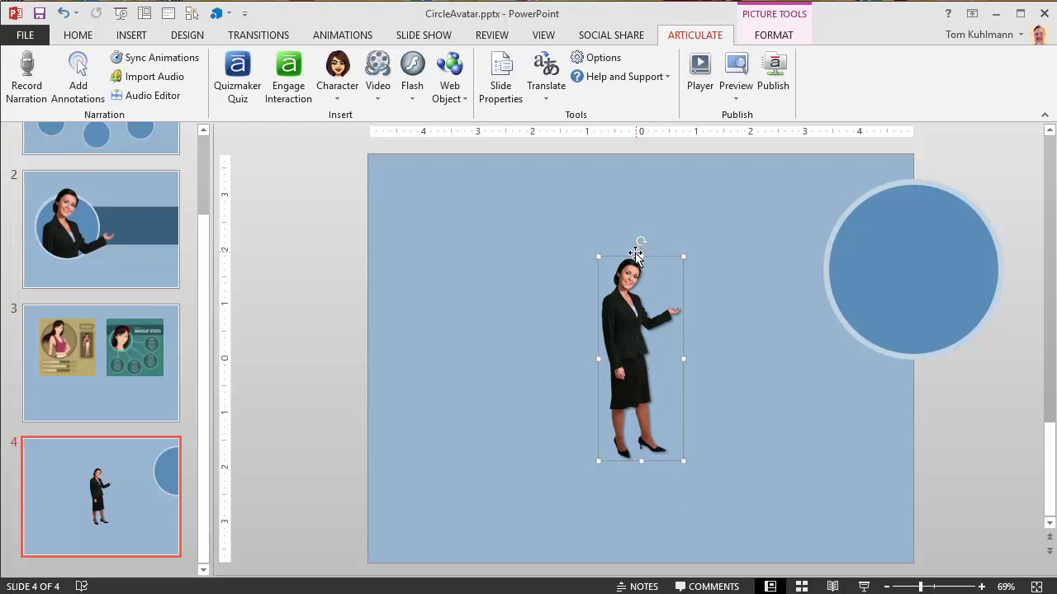
# Step: Enlarge the character to about 4.91" tall, reposition it near the slide's centre, and remove its picture shadow
pyautogui.moveTo(597, 256); pyautogui.dragTo(571, 197)
pyautogui.moveTo(605, 328); pyautogui.dragTo(564, 345)
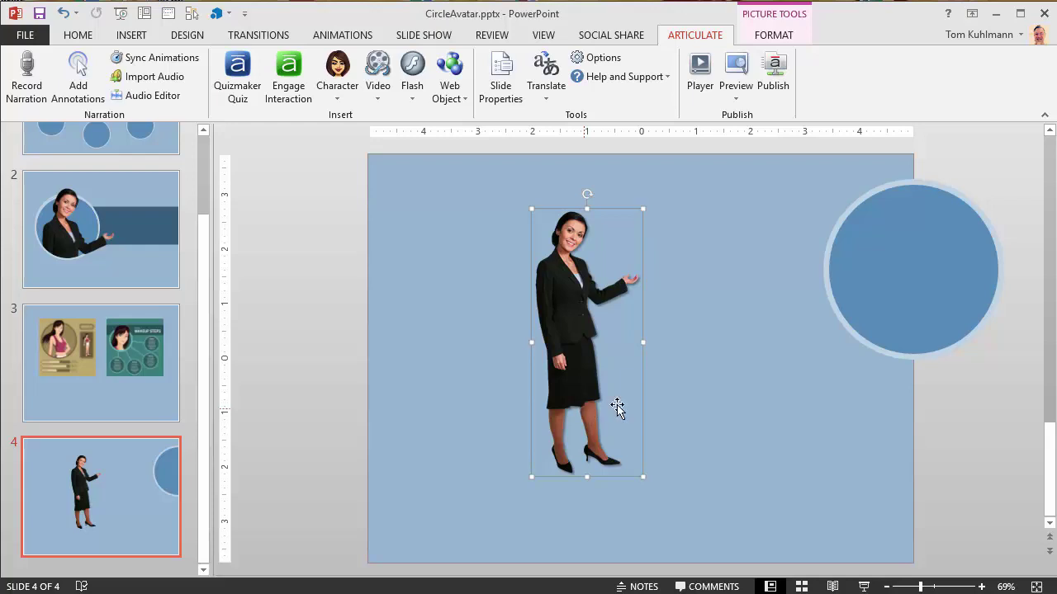
pyautogui.click(774, 36)
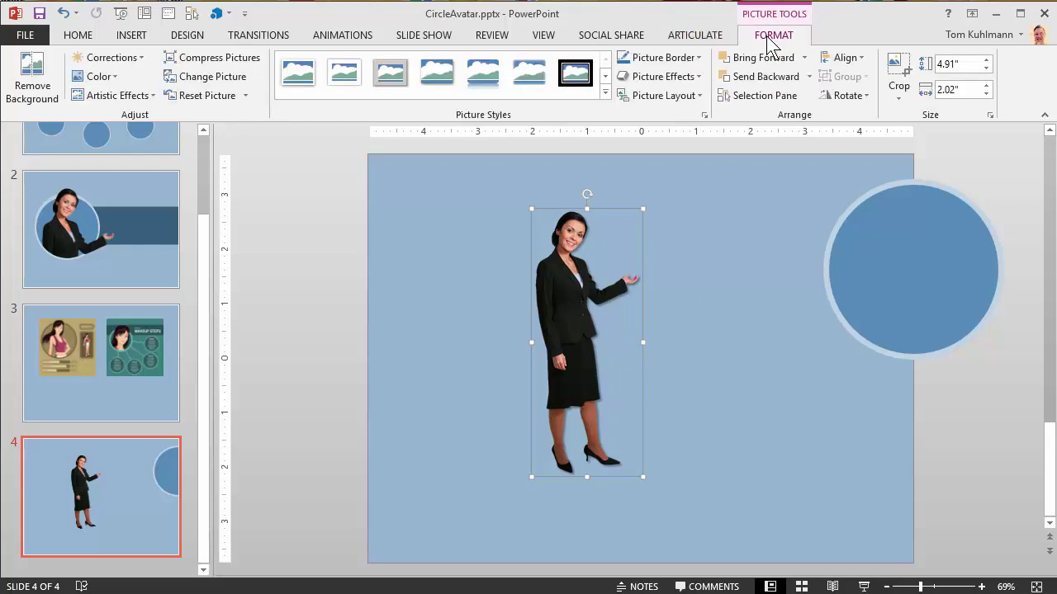
pyautogui.click(701, 77)
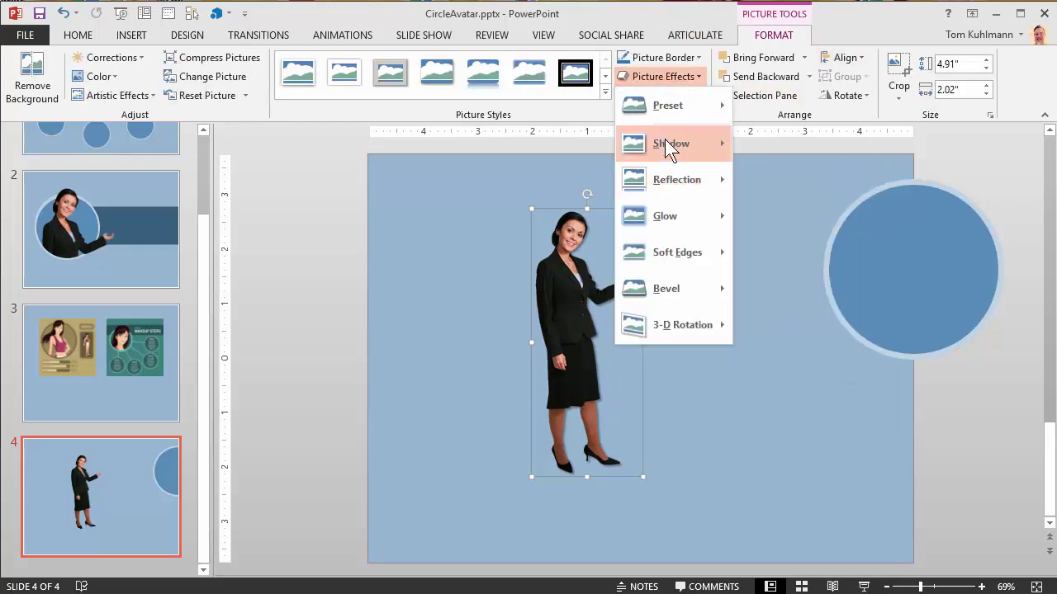
pyautogui.moveTo(672, 145)
pyautogui.click(754, 165)
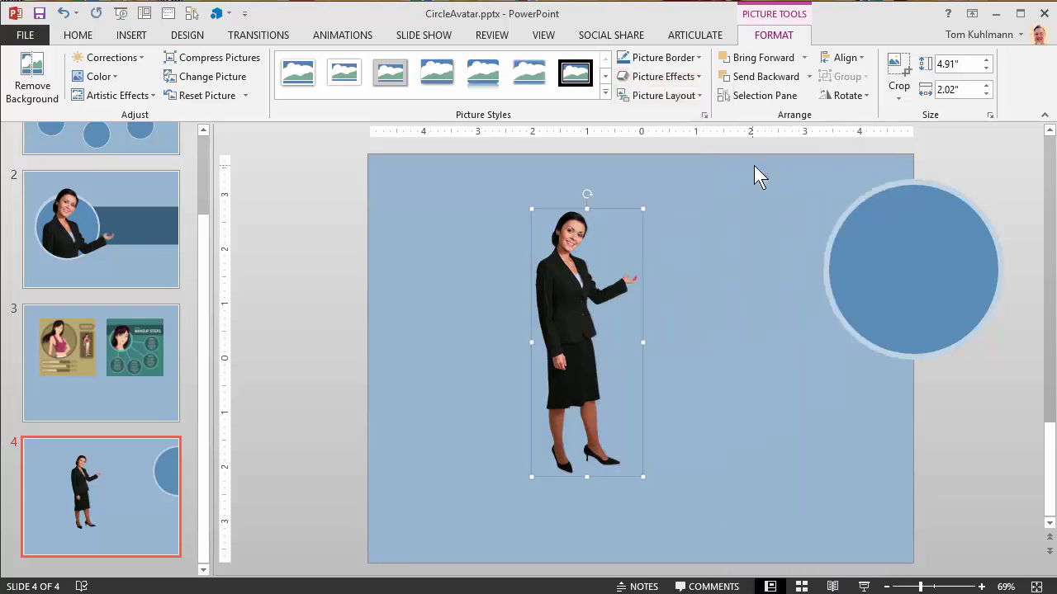
pyautogui.click(715, 411)
# Step: Duplicate the full-body character and place the copy across the slide's left edge
pyautogui.click(561, 295)
pyautogui.moveTo(561, 295); pyautogui.dragTo(366, 357)
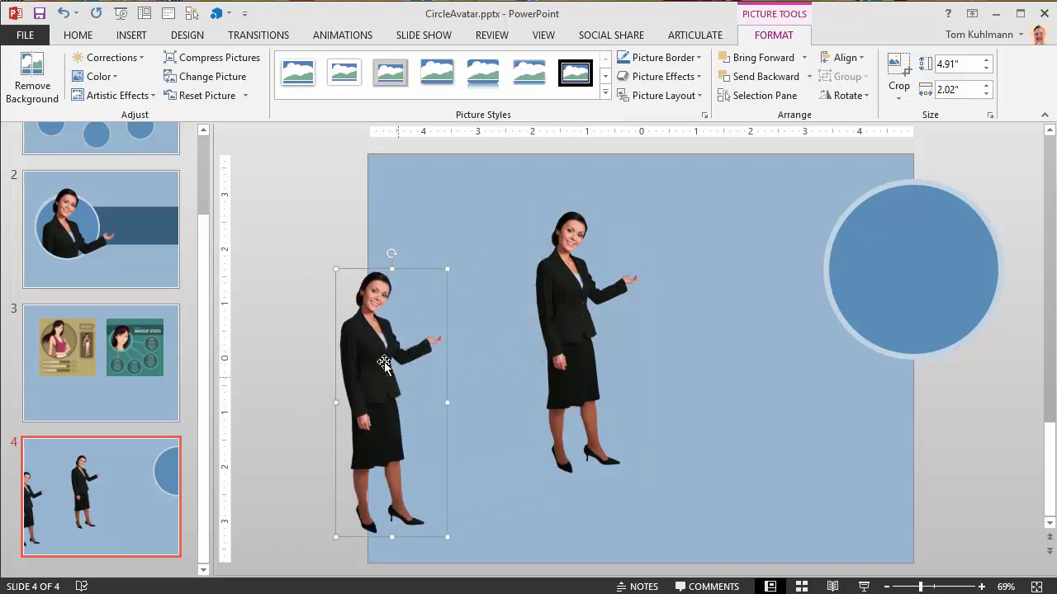
pyautogui.click(588, 293)
pyautogui.click(380, 357)
# Step: Crop the central character picture to a 1:1 aspect ratio, framing the head and upper body in a square of about 1.56"
pyautogui.click(575, 291)
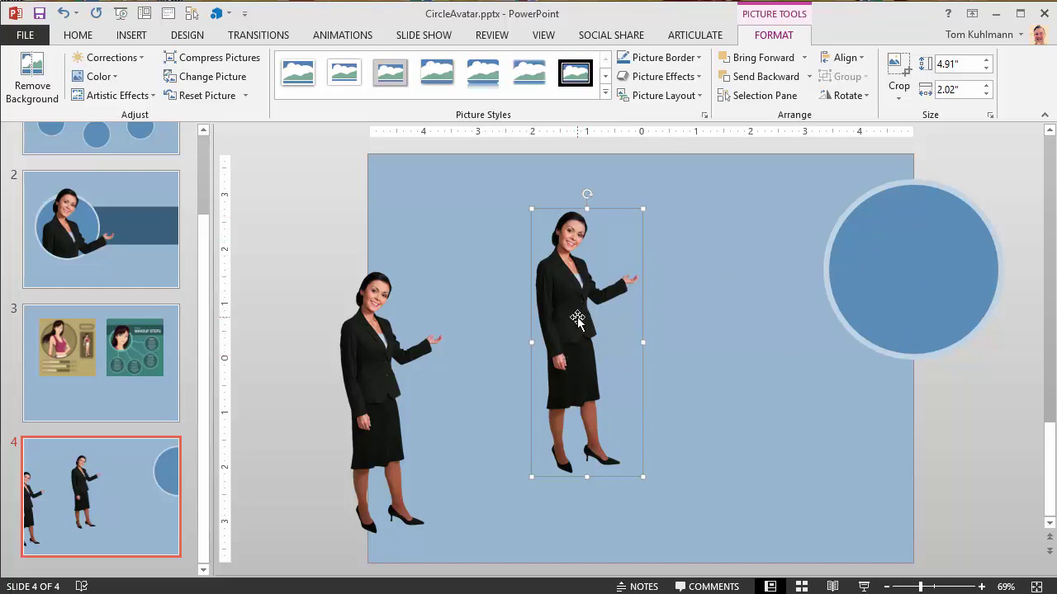
pyautogui.click(900, 98)
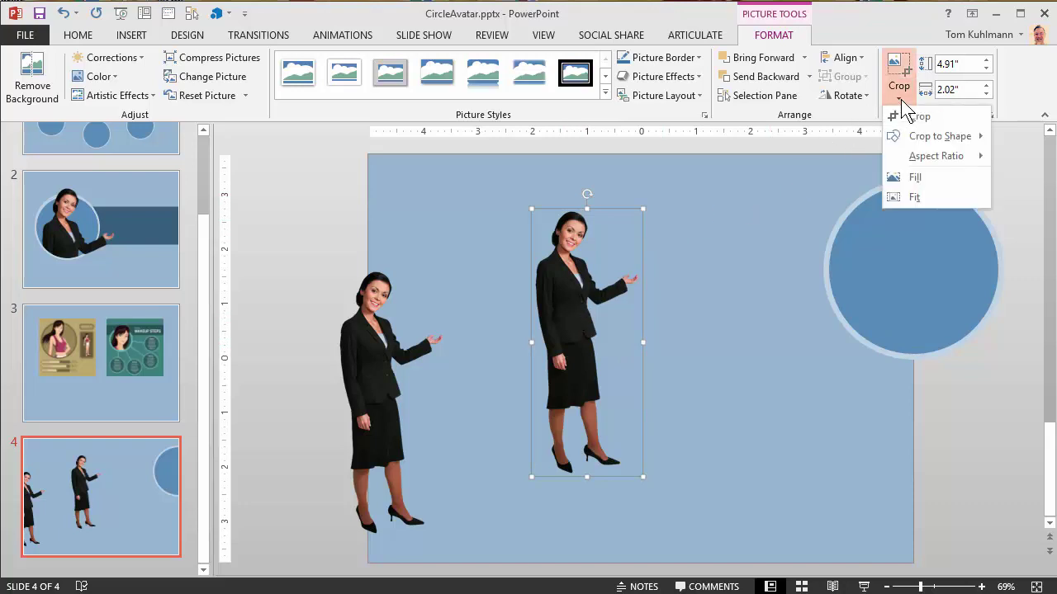
pyautogui.moveTo(919, 158)
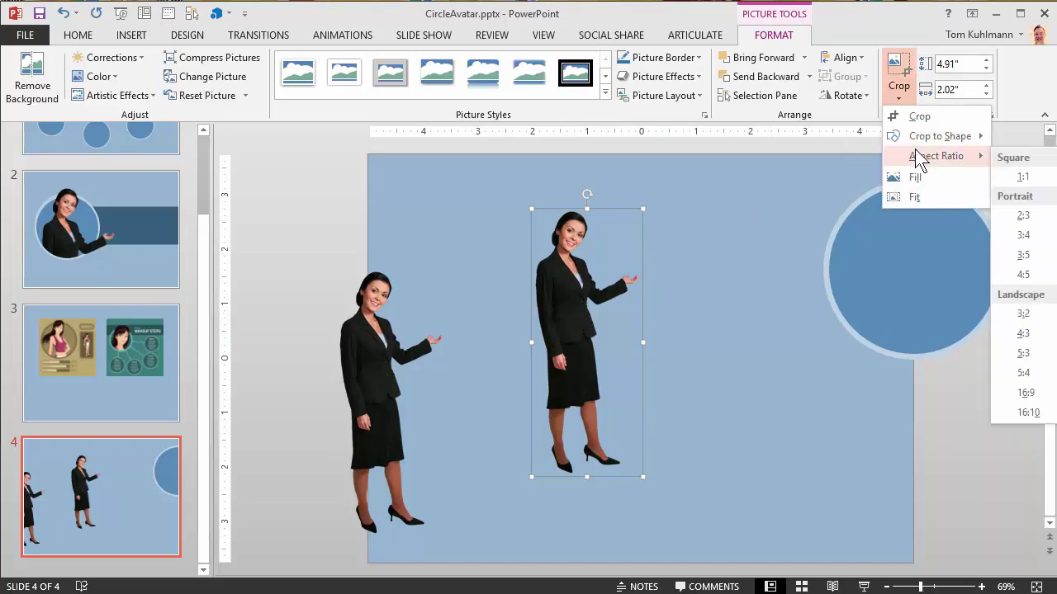
pyautogui.click(1024, 177)
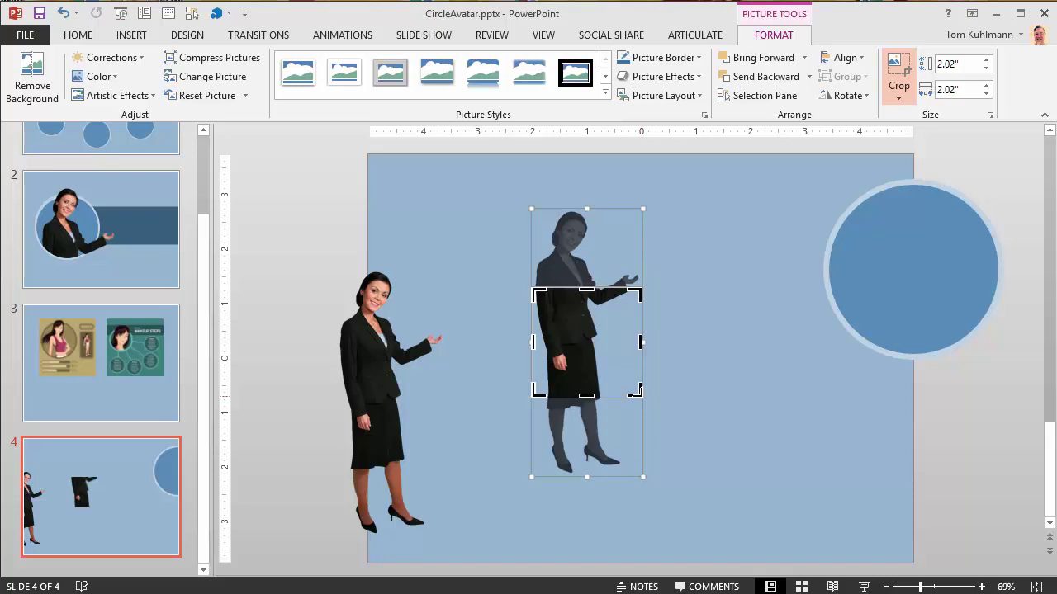
pyautogui.moveTo(634, 391); pyautogui.dragTo(570, 403)
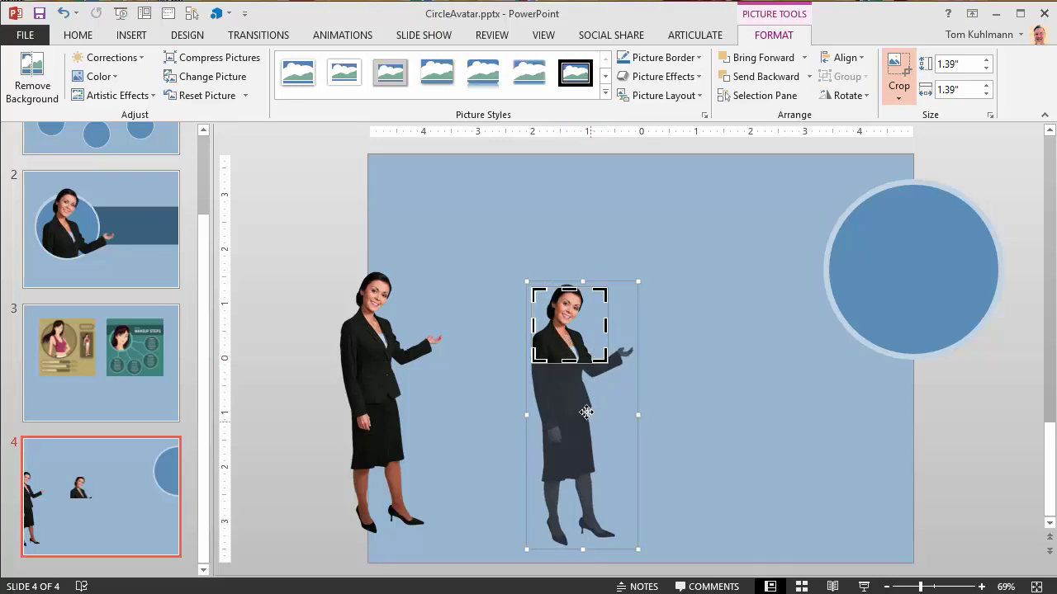
pyautogui.moveTo(599, 360); pyautogui.dragTo(615, 372)
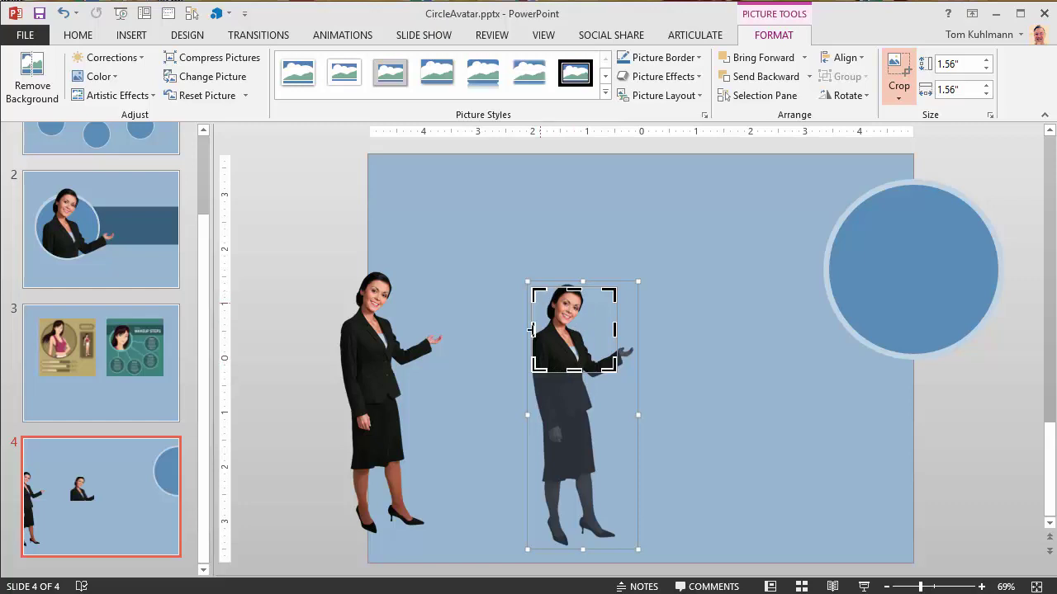
pyautogui.moveTo(526, 371); pyautogui.dragTo(524, 372)
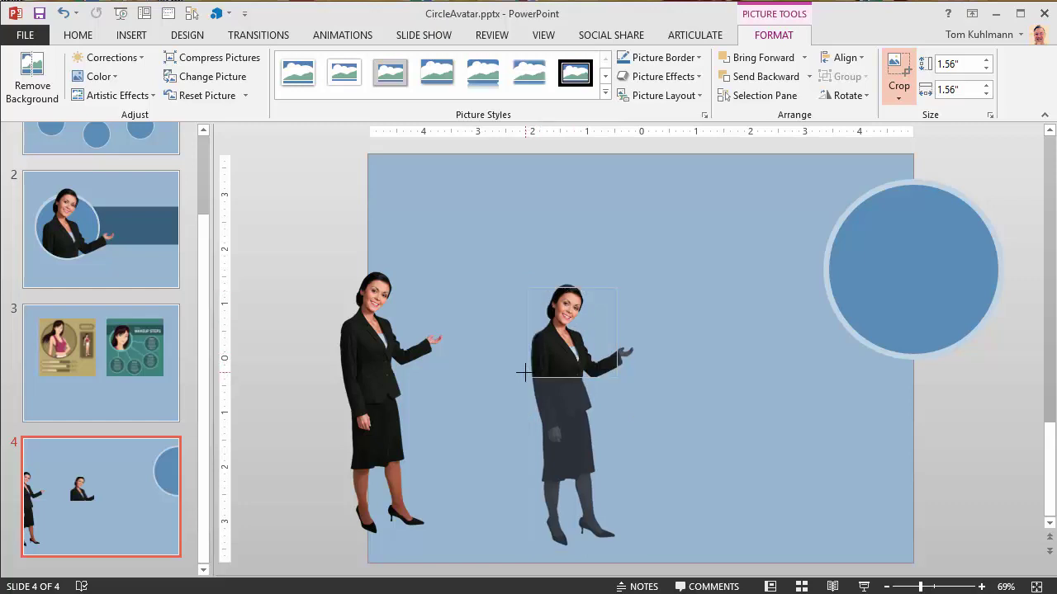
pyautogui.moveTo(524, 372); pyautogui.dragTo(531, 370)
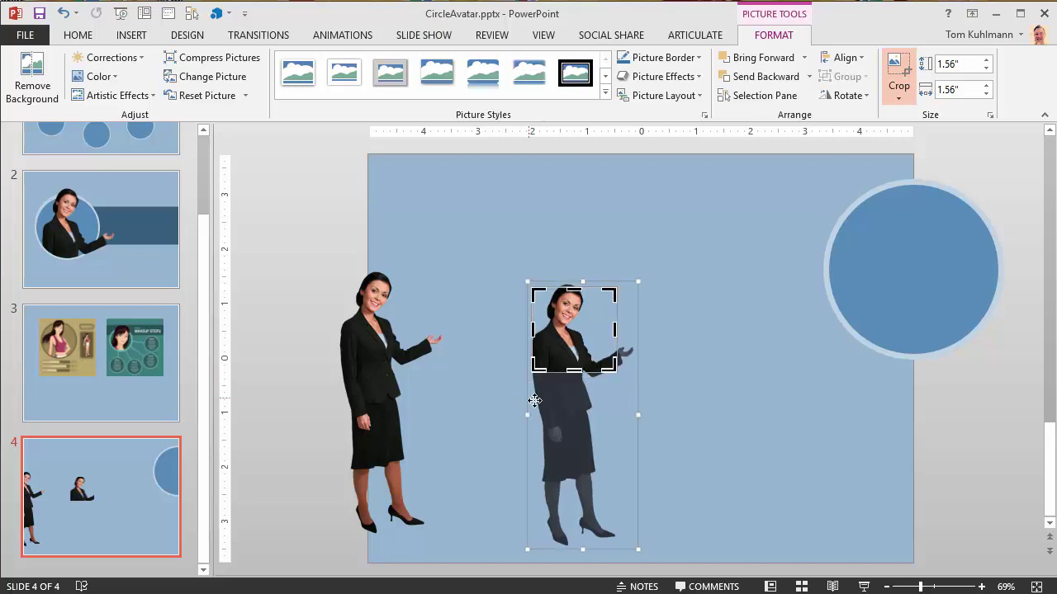
pyautogui.click(688, 397)
# Step: Crop the square head-and-torso picture to an oval shape
pyautogui.click(569, 319)
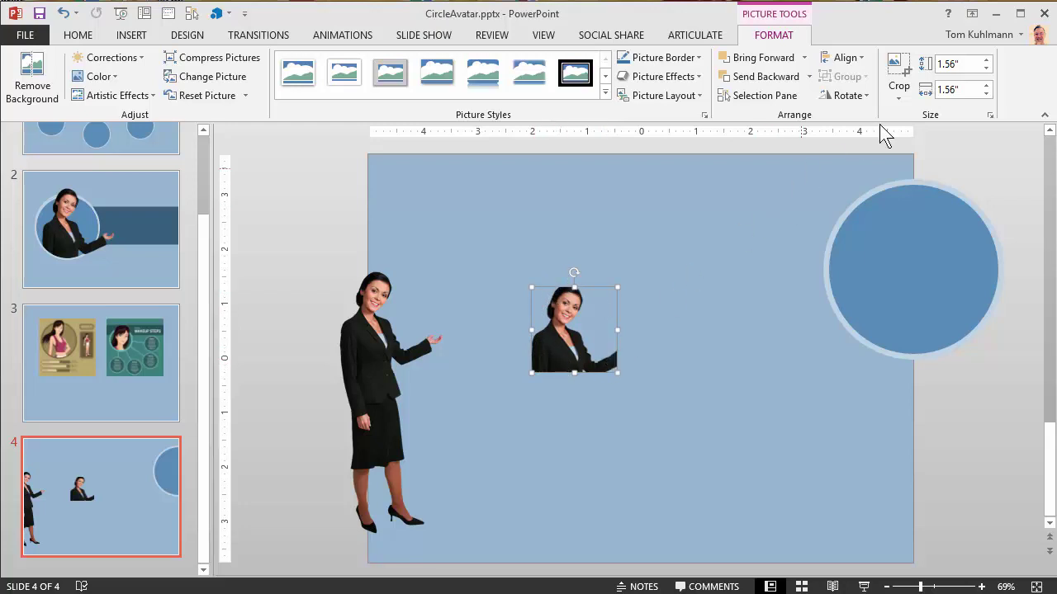
pyautogui.click(897, 97)
pyautogui.moveTo(918, 139)
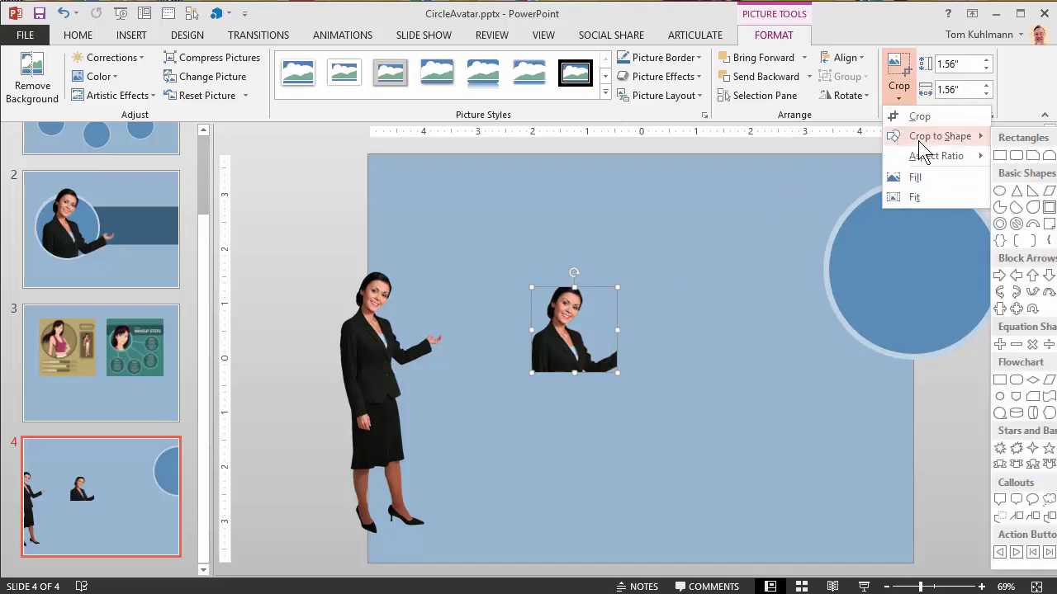
pyautogui.click(1001, 197)
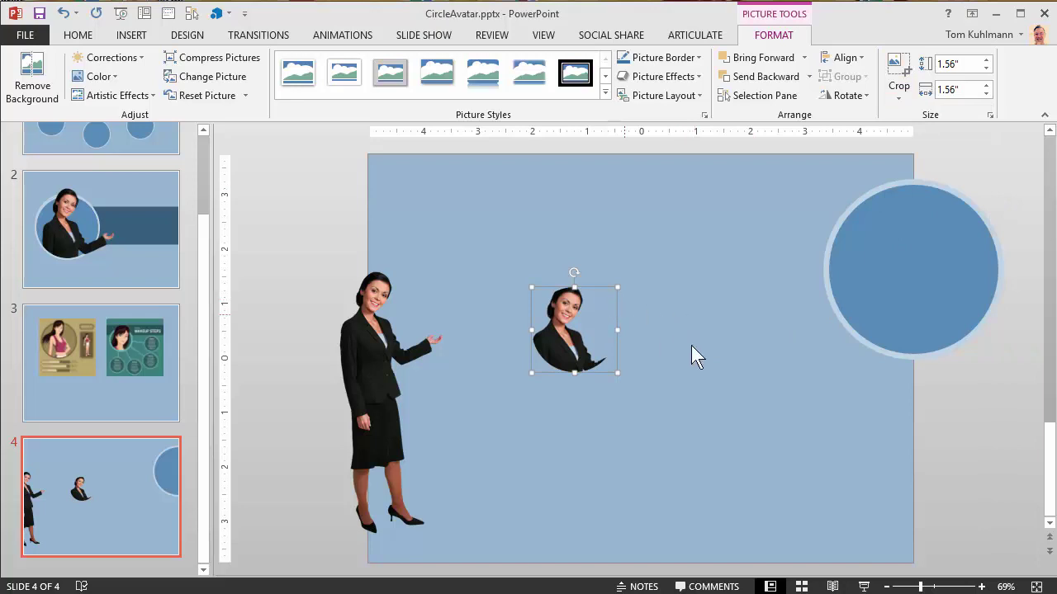
# Step: Copy the large circle's fill and outline formatting onto the round portrait with Format Painter
pyautogui.click(885, 268)
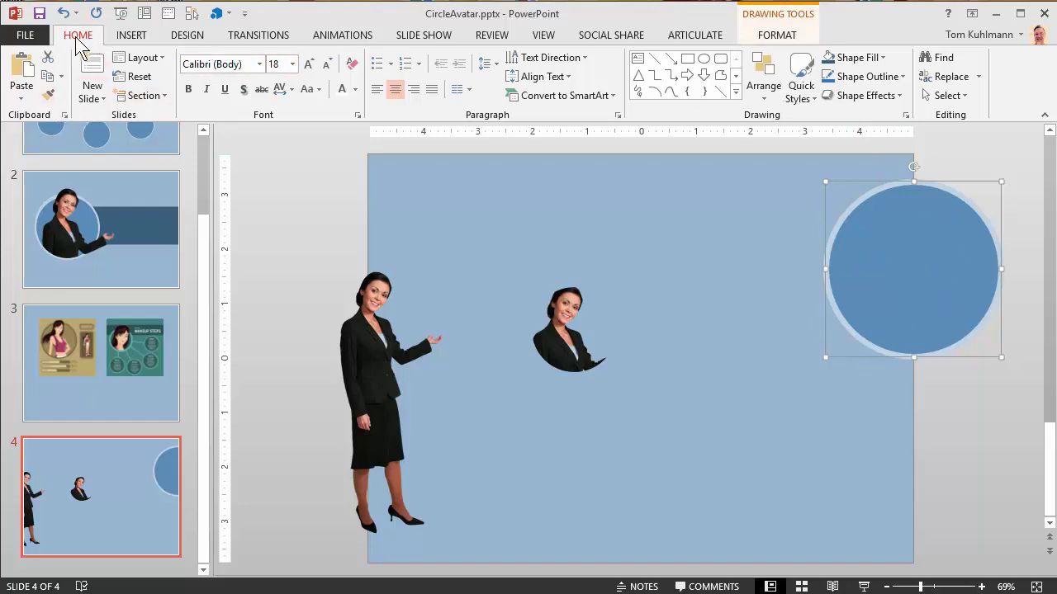
pyautogui.click(48, 95)
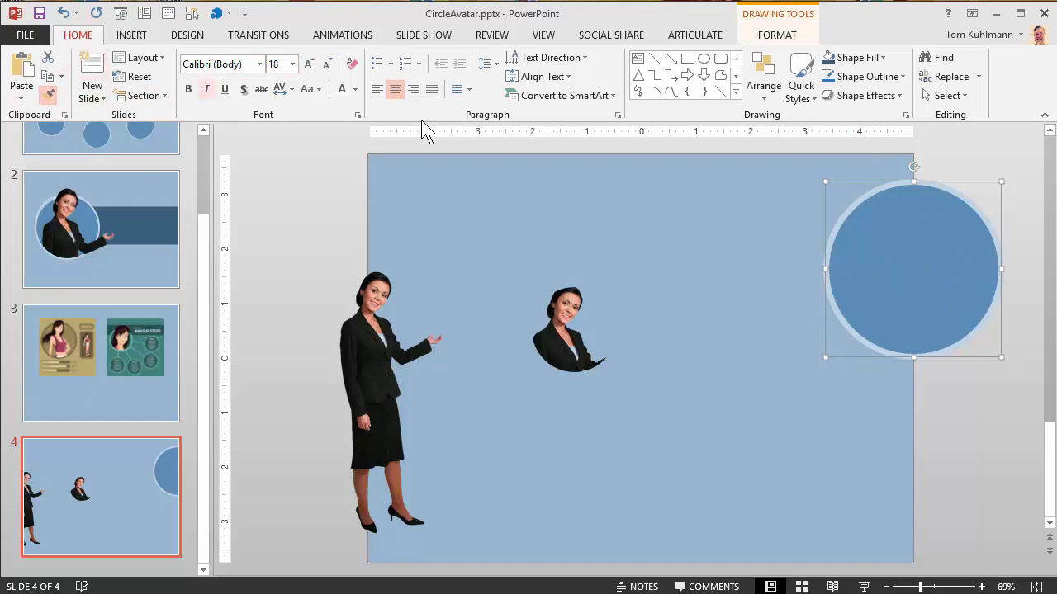
pyautogui.click(566, 355)
pyautogui.click(741, 405)
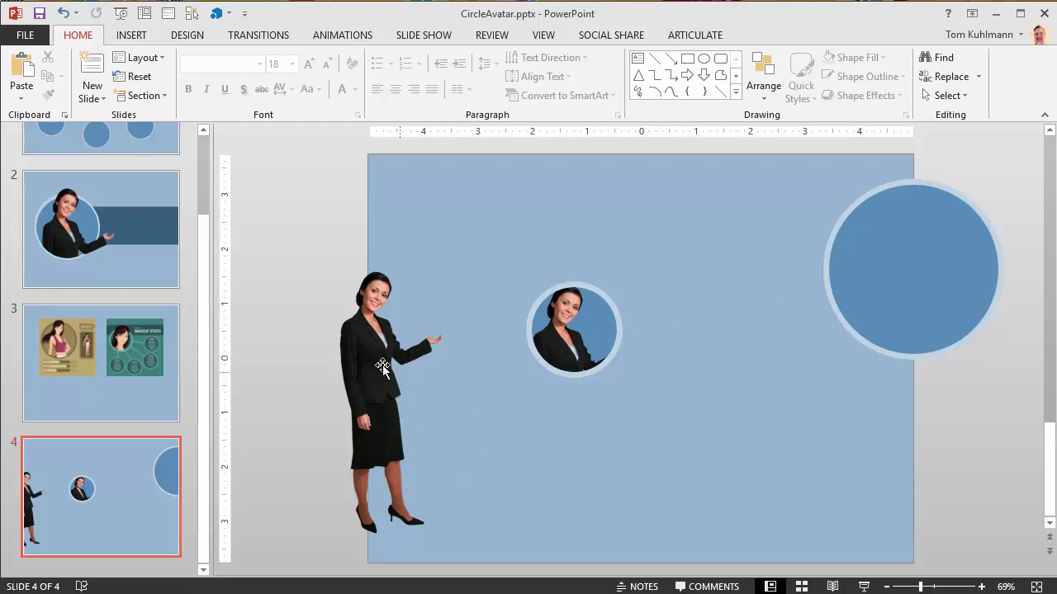
# Step: Move the full-body copy and the round portrait together so the figure lines up over the same head and torso in the circle
pyautogui.moveTo(376, 364); pyautogui.dragTo(520, 377)
pyautogui.moveTo(606, 292); pyautogui.dragTo(612, 217)
pyautogui.moveTo(525, 422); pyautogui.dragTo(564, 360)
pyautogui.click(685, 368)
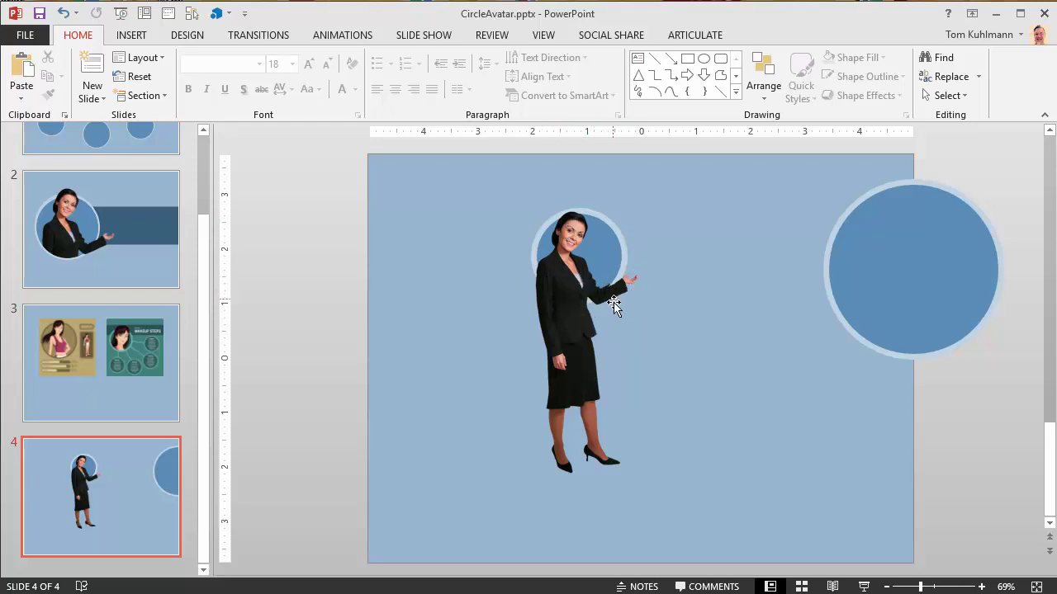
# Step: Crop the full-body copy from its lower and left edges to about 1.42" high by 1.77" wide, keeping the head and outstretched hand
pyautogui.click(567, 269)
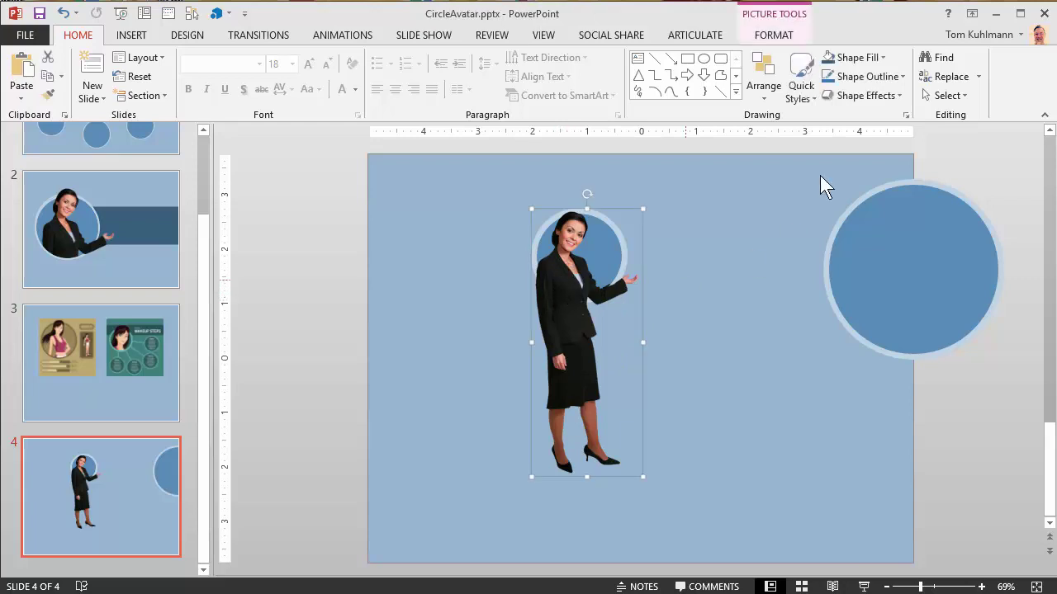
pyautogui.click(795, 38)
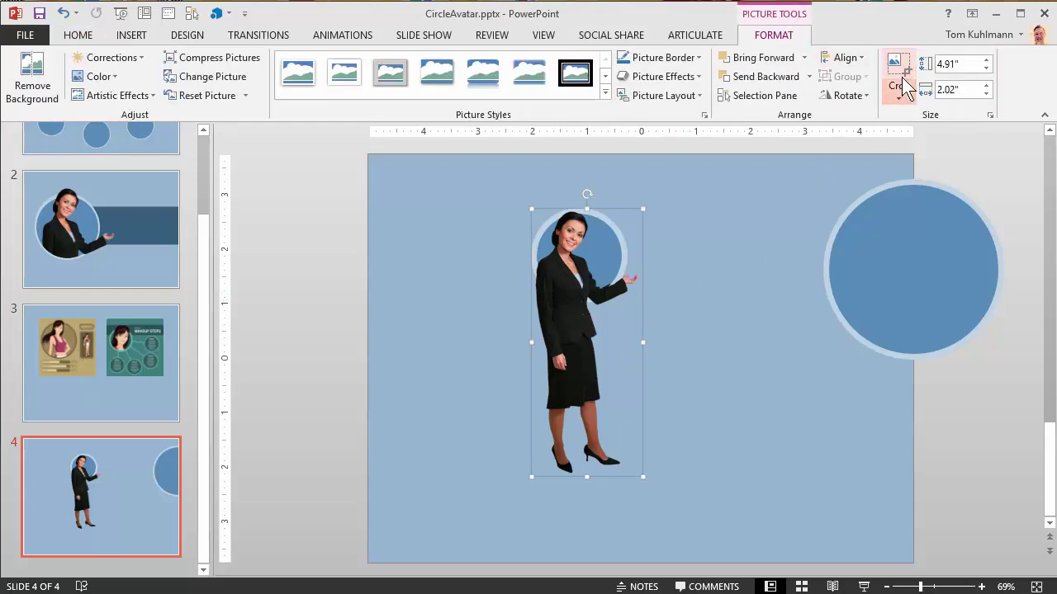
pyautogui.click(900, 79)
pyautogui.moveTo(586, 476); pyautogui.dragTo(585, 289)
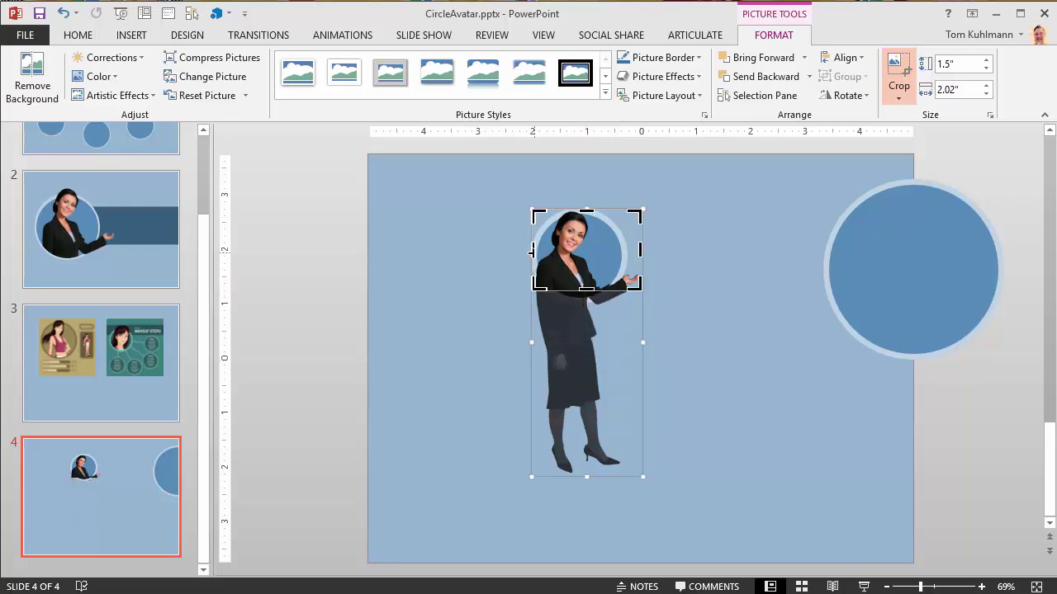
pyautogui.moveTo(535, 250); pyautogui.dragTo(546, 250)
pyautogui.moveTo(592, 289); pyautogui.dragTo(593, 285)
pyautogui.click(702, 358)
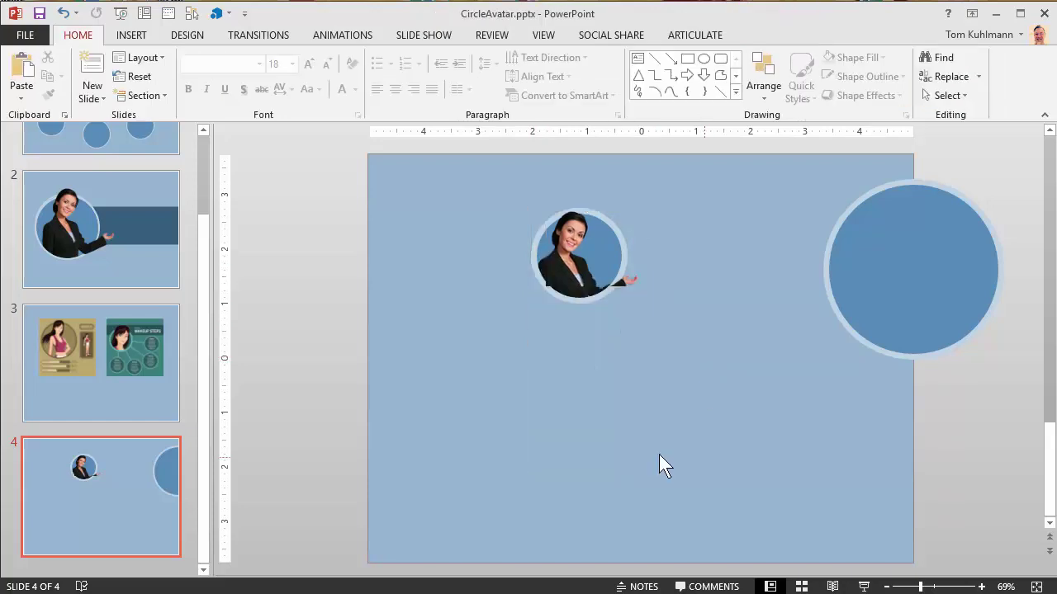
# Step: Tighten the overlay figure's crop from its lower-left corner to about 1.33" high by 1.61" wide
pyautogui.click(574, 239)
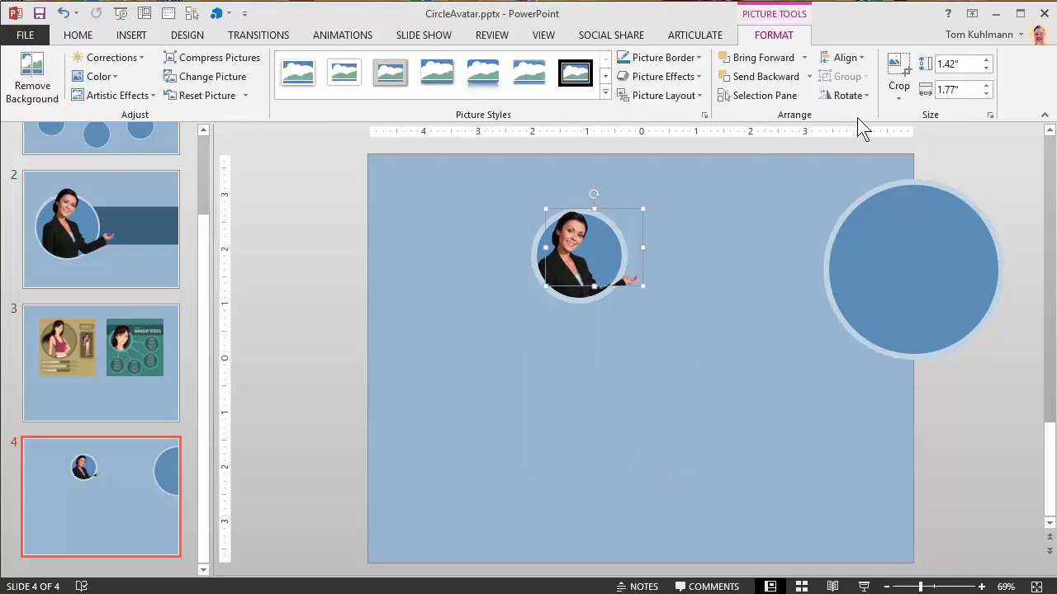
pyautogui.click(896, 77)
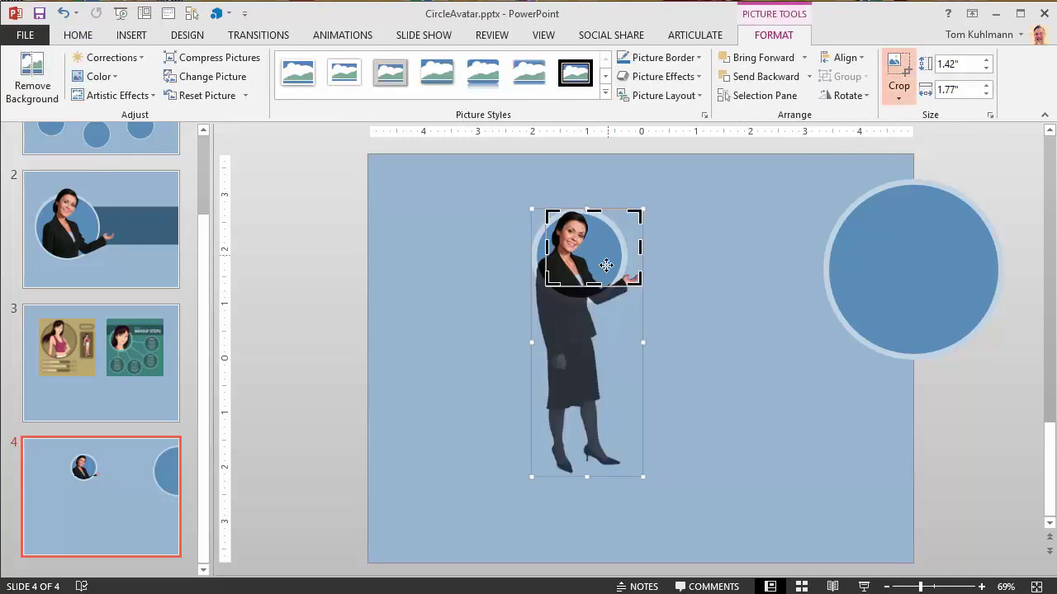
pyautogui.moveTo(552, 281); pyautogui.dragTo(555, 281)
pyautogui.click(704, 302)
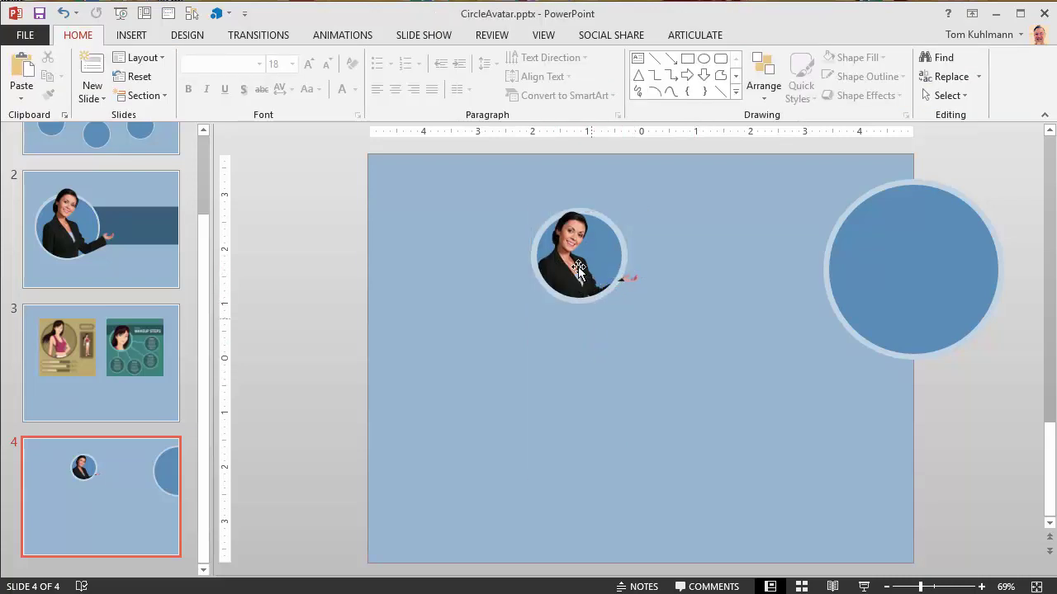
# Step: Move the cropped figure aside and enlarge the round portrait's crop to 1.83" square, shifting the woman slightly within the circle
pyautogui.click(602, 222)
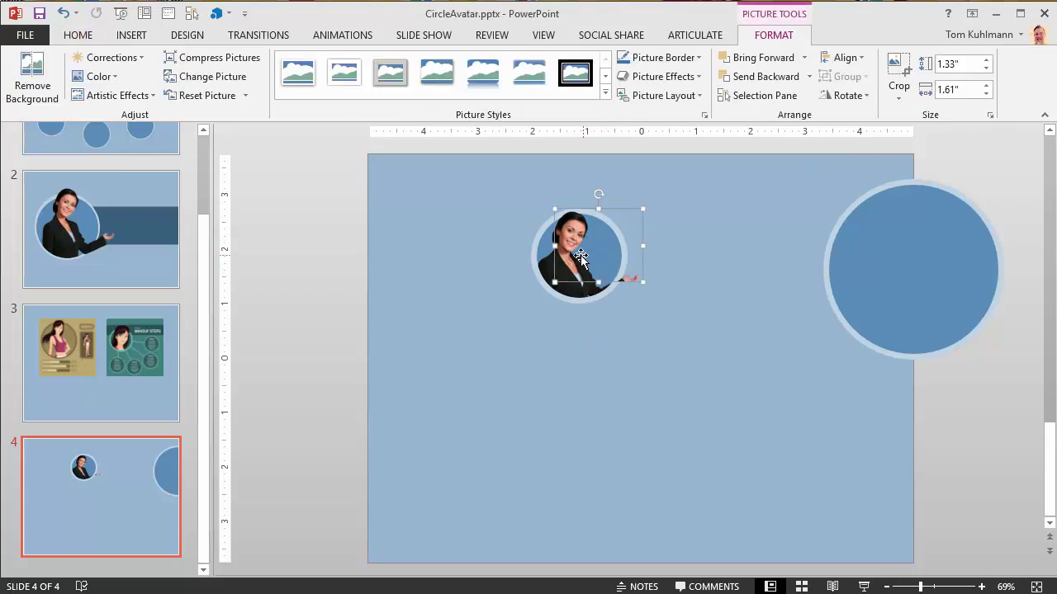
pyautogui.moveTo(582, 258); pyautogui.dragTo(394, 368)
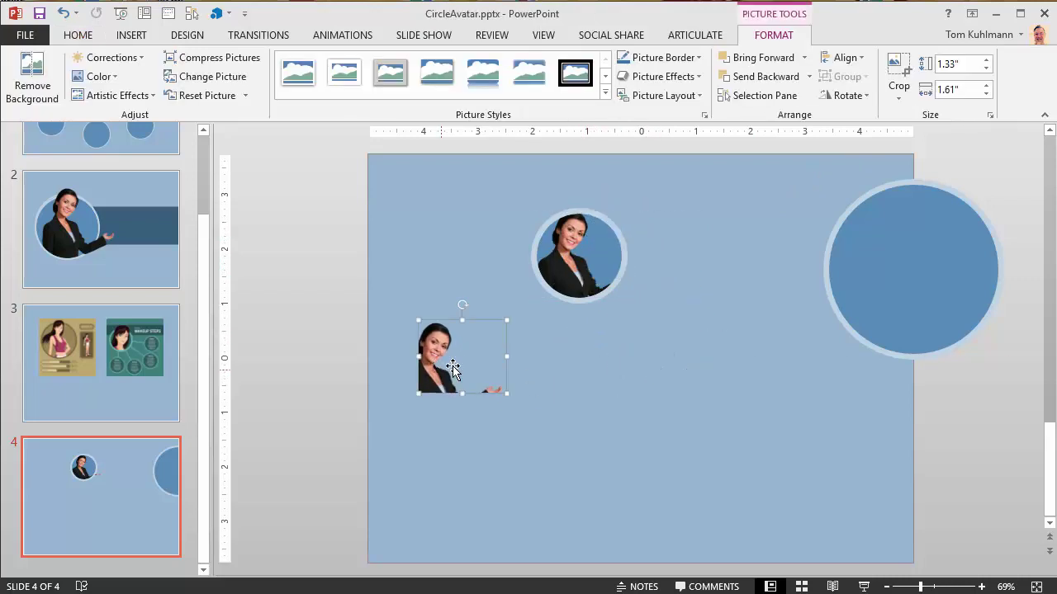
pyautogui.click(569, 252)
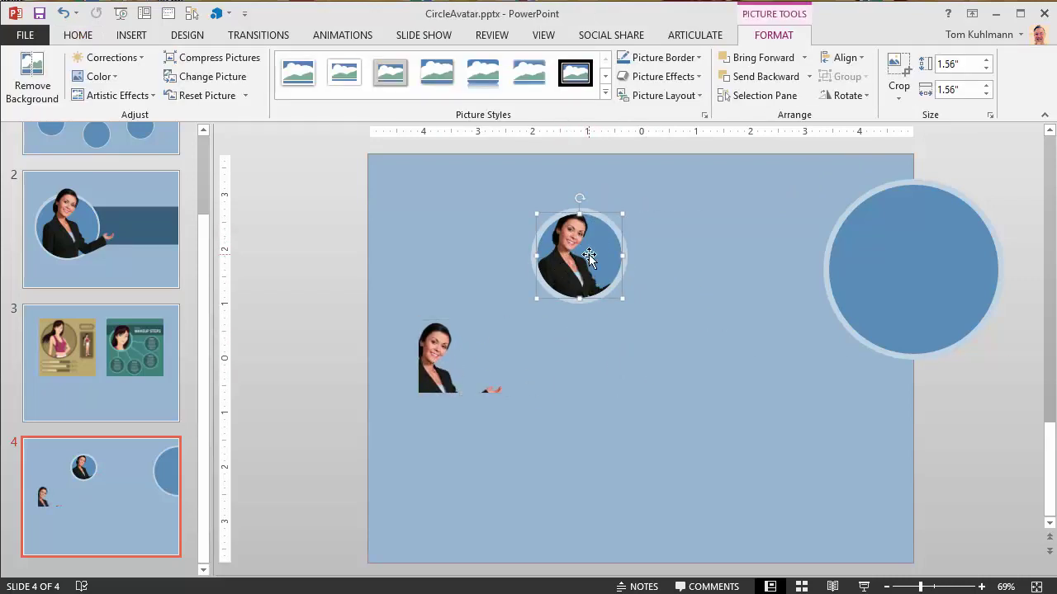
pyautogui.click(894, 75)
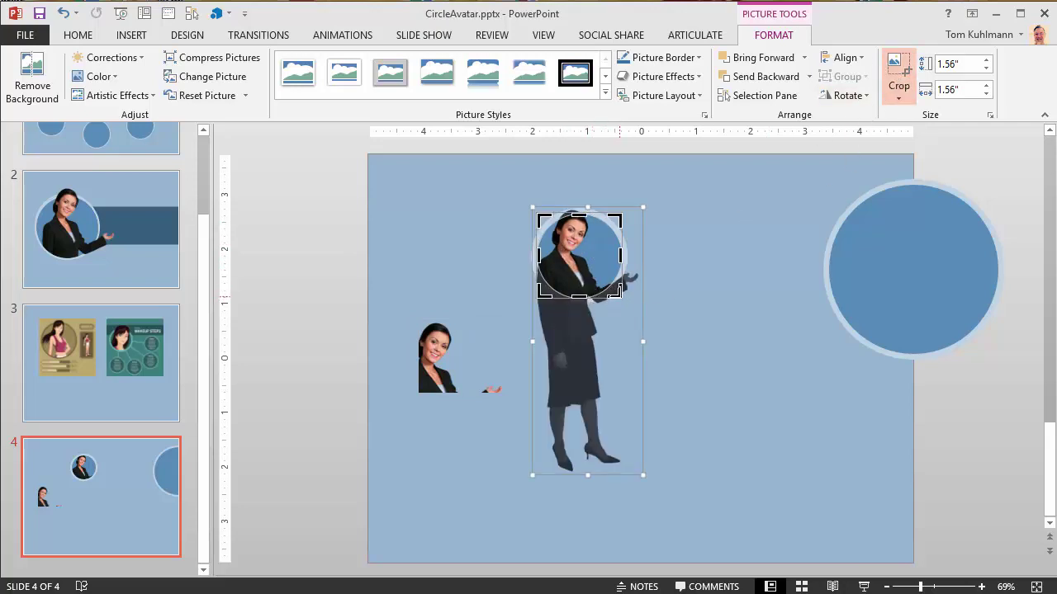
pyautogui.moveTo(616, 291); pyautogui.dragTo(634, 315)
pyautogui.moveTo(591, 272); pyautogui.dragTo(599, 273)
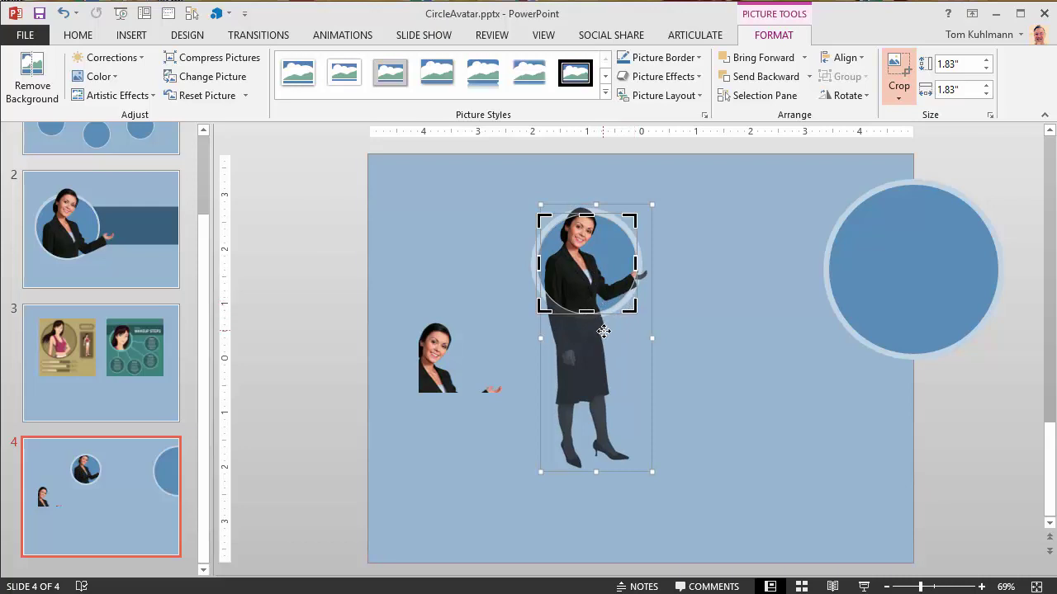
pyautogui.click(713, 380)
# Step: Align the cropped figure over the woman in the round portrait and extend its crop downward to cover the hand and forearm
pyautogui.click(430, 379)
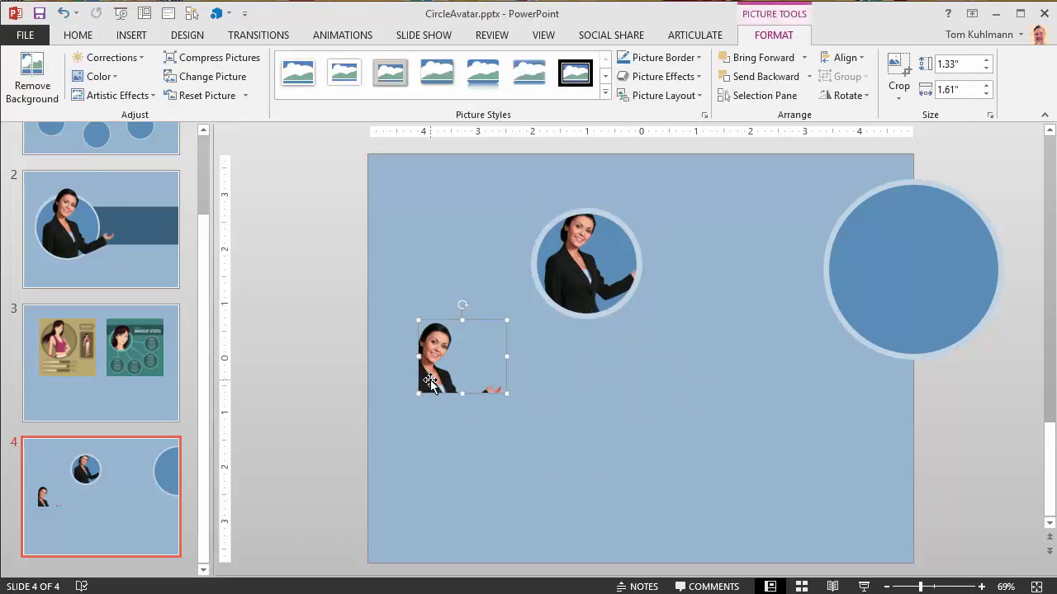
pyautogui.moveTo(431, 380); pyautogui.dragTo(580, 258)
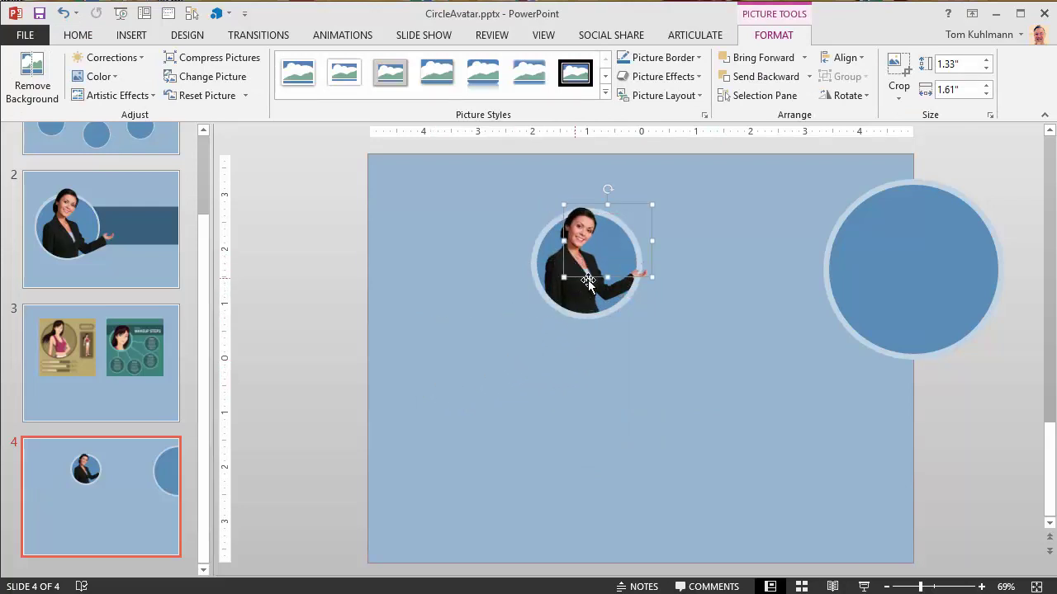
pyautogui.click(897, 73)
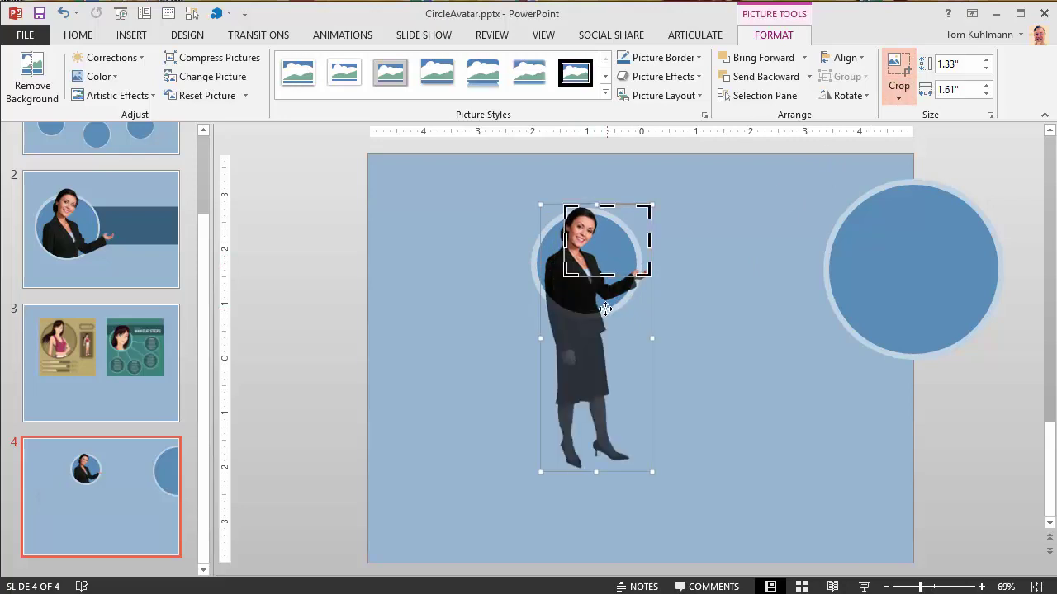
pyautogui.moveTo(607, 277); pyautogui.dragTo(604, 307)
pyautogui.click(696, 322)
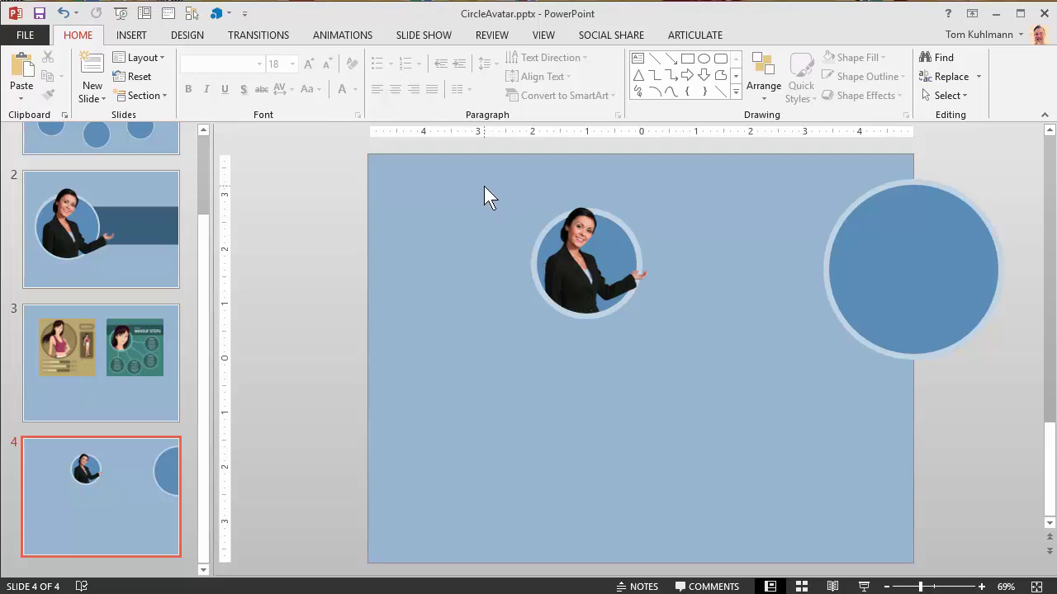
# Step: Group the round portrait with the overlaid cropped figure and enlarge the group proportionally to roughly three times its size
pyautogui.moveTo(465, 176); pyautogui.dragTo(717, 403)
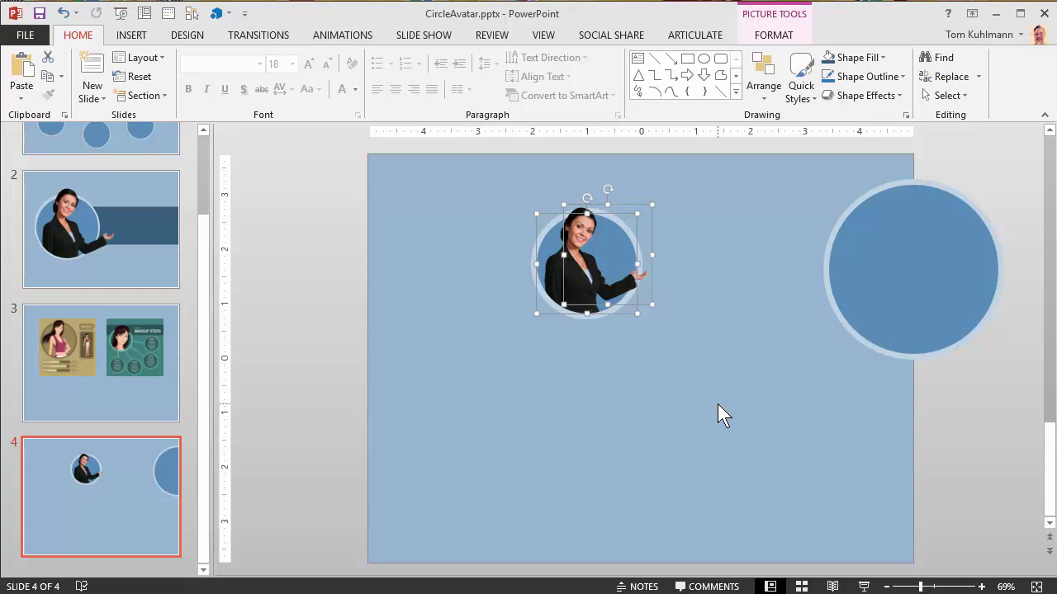
pyautogui.hotkey('ctrl', 'g')
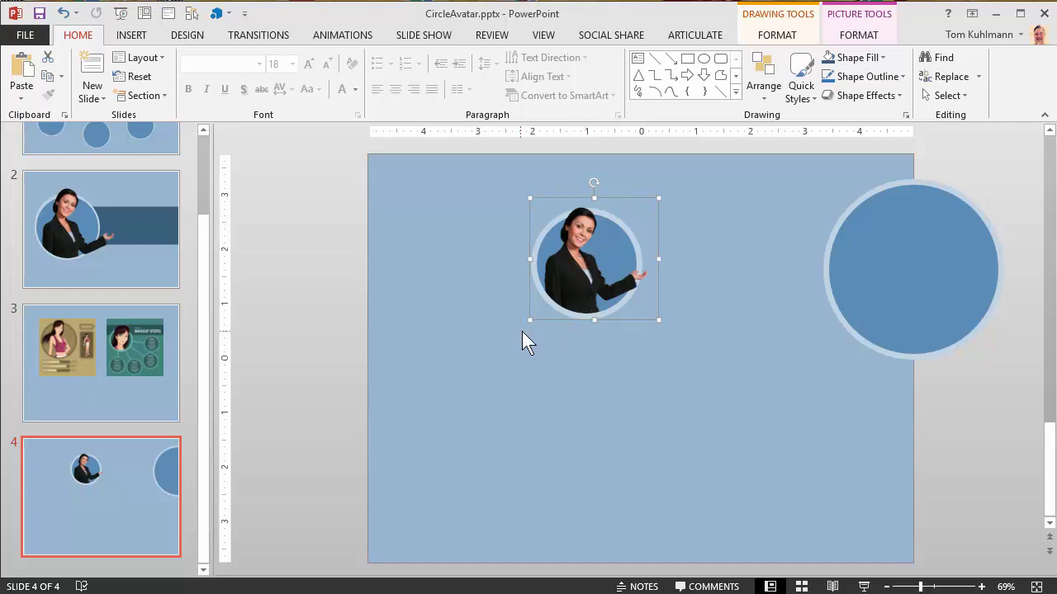
pyautogui.moveTo(529, 322); pyautogui.dragTo(249, 573)
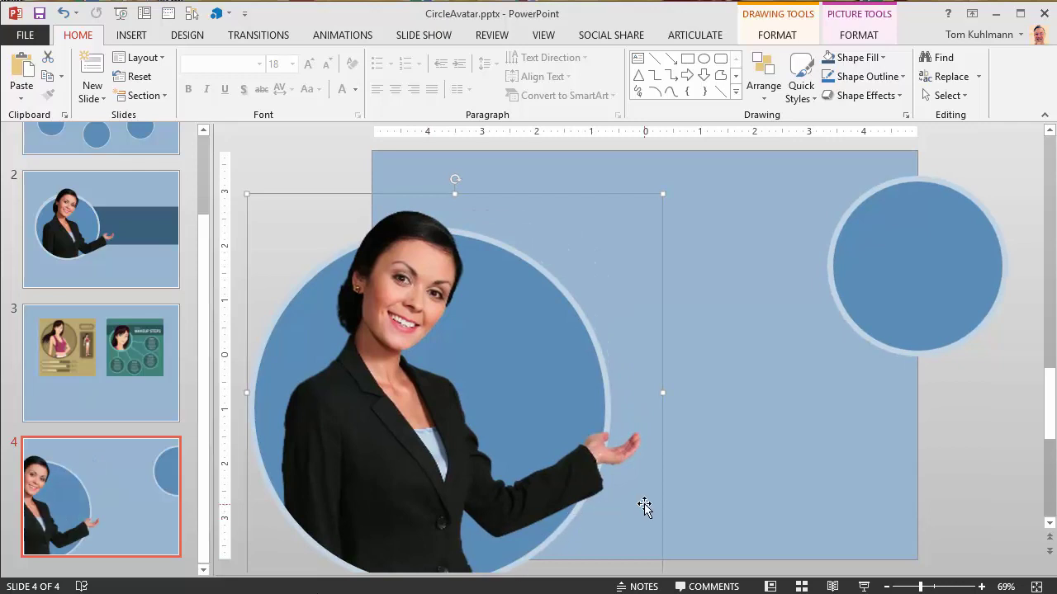
pyautogui.rightClick(459, 345)
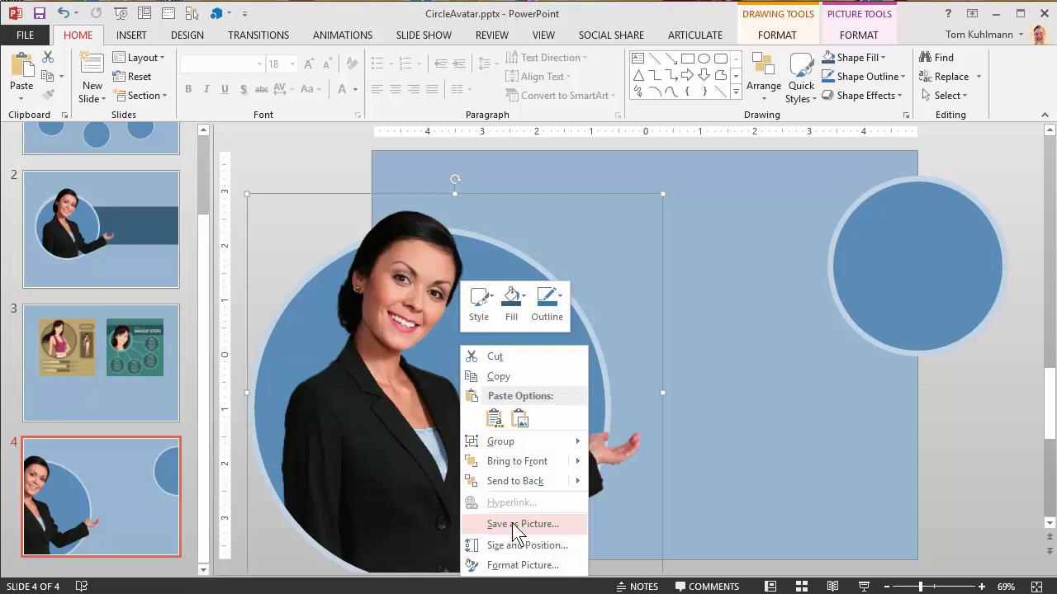
pyautogui.press('Escape')
pyautogui.click(541, 373)
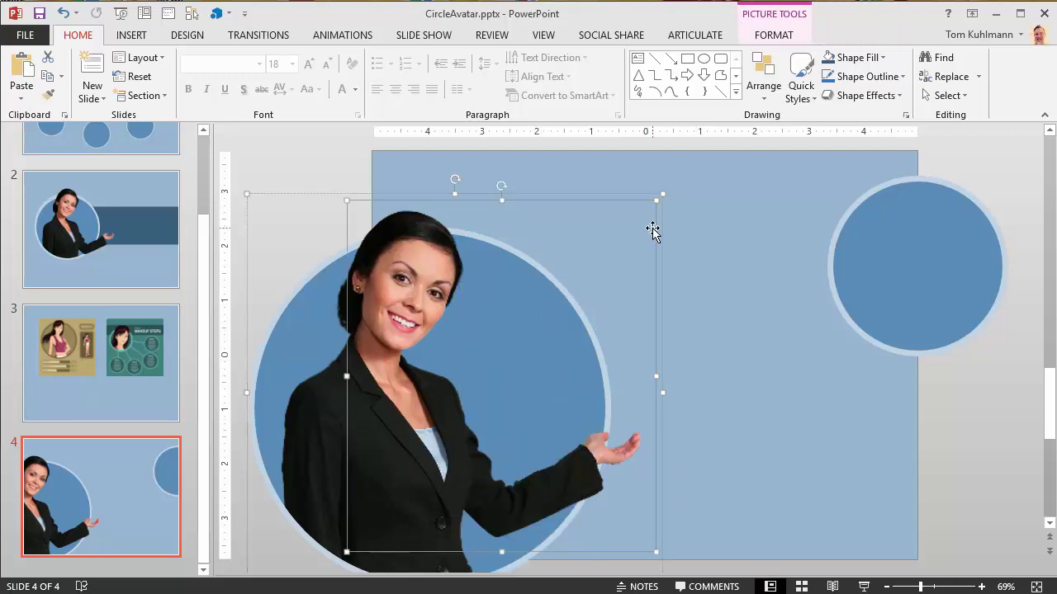
pyautogui.click(719, 328)
# Step: Rename the avatar group as Atsumi-orig in the Selection pane and collapse its contents
pyautogui.click(455, 372)
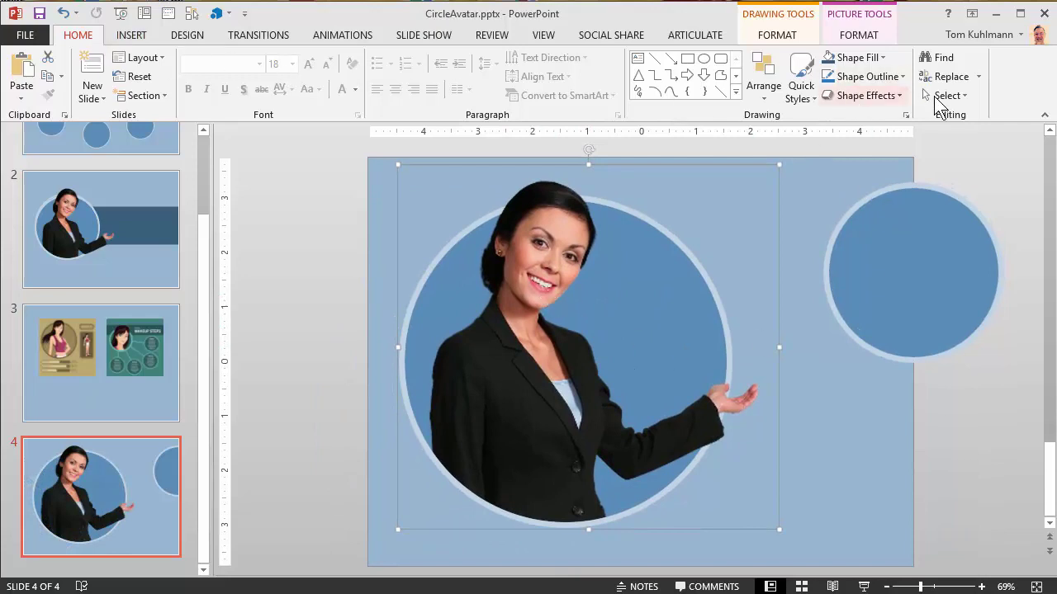
pyautogui.click(966, 99)
pyautogui.click(953, 159)
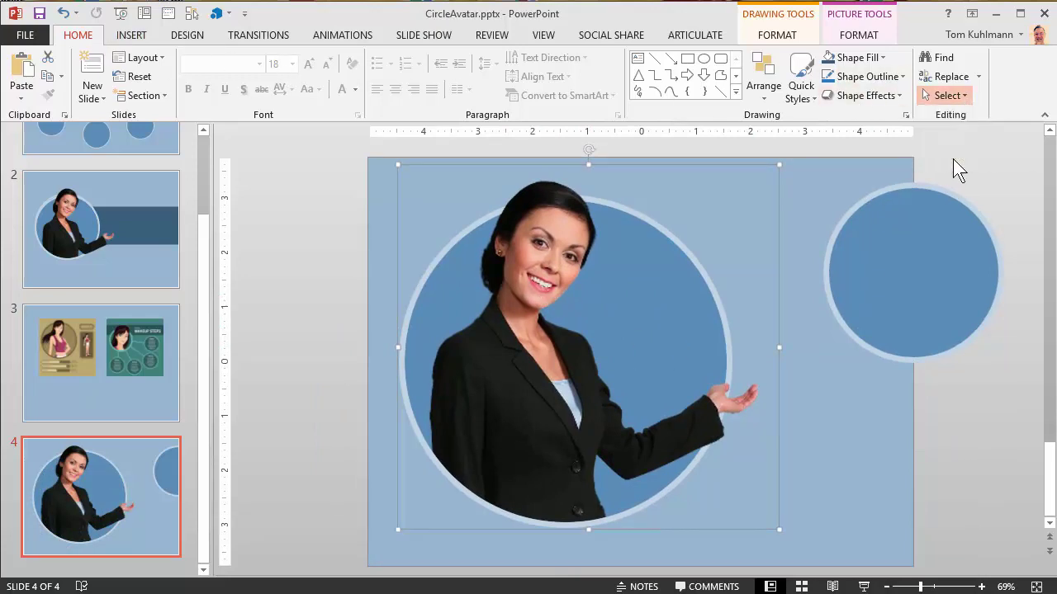
pyautogui.doubleClick(812, 200)
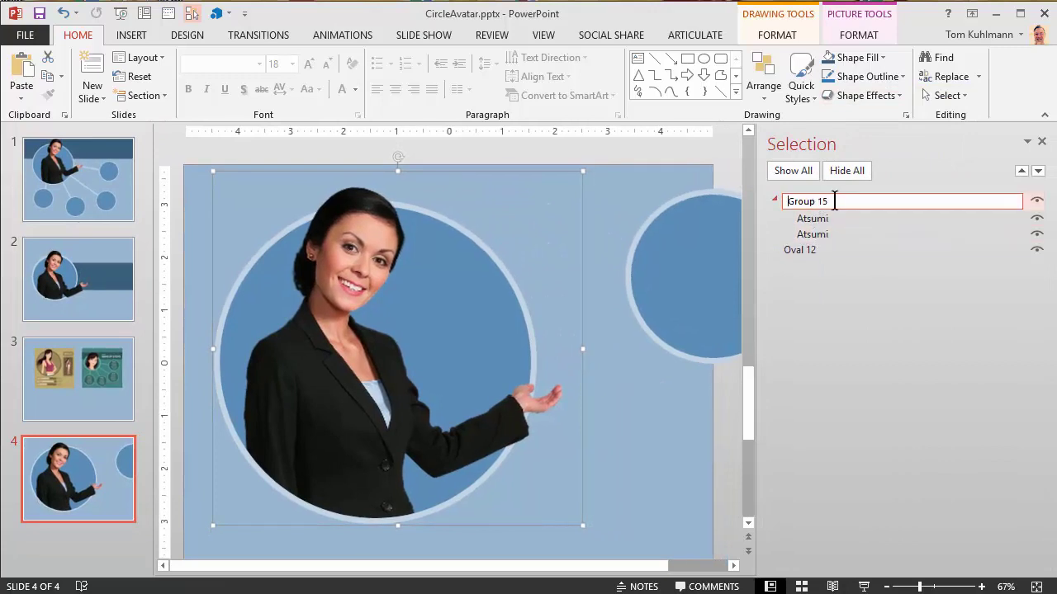
pyautogui.write('Atsumi-orig')
pyautogui.click(724, 163)
pyautogui.click(773, 201)
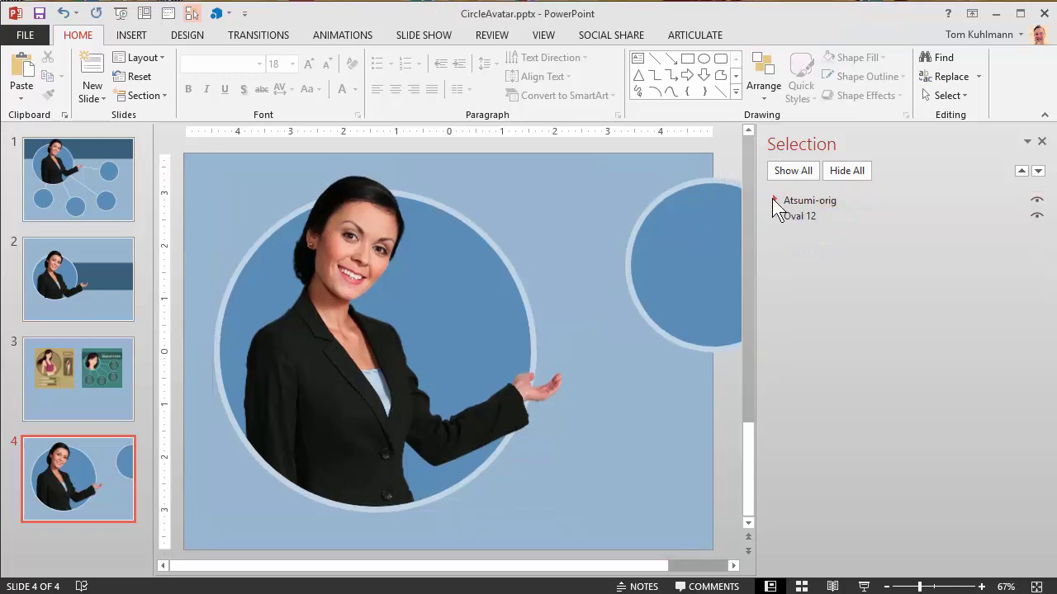
# Step: Hide the Atsumi-orig group and paste a copy of it as a single picture on the slide
pyautogui.click(360, 343)
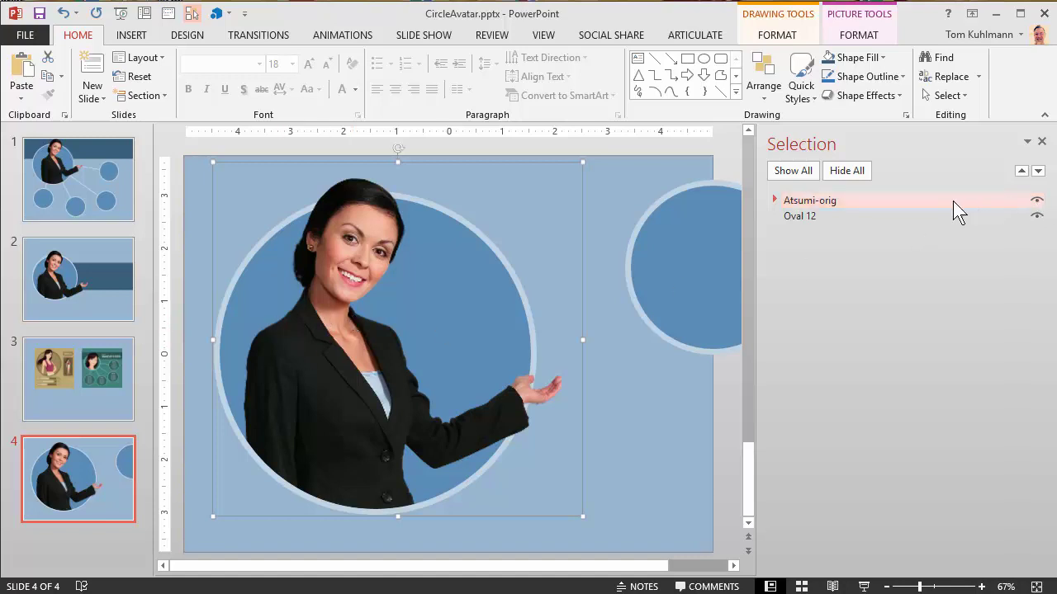
pyautogui.click(1037, 200)
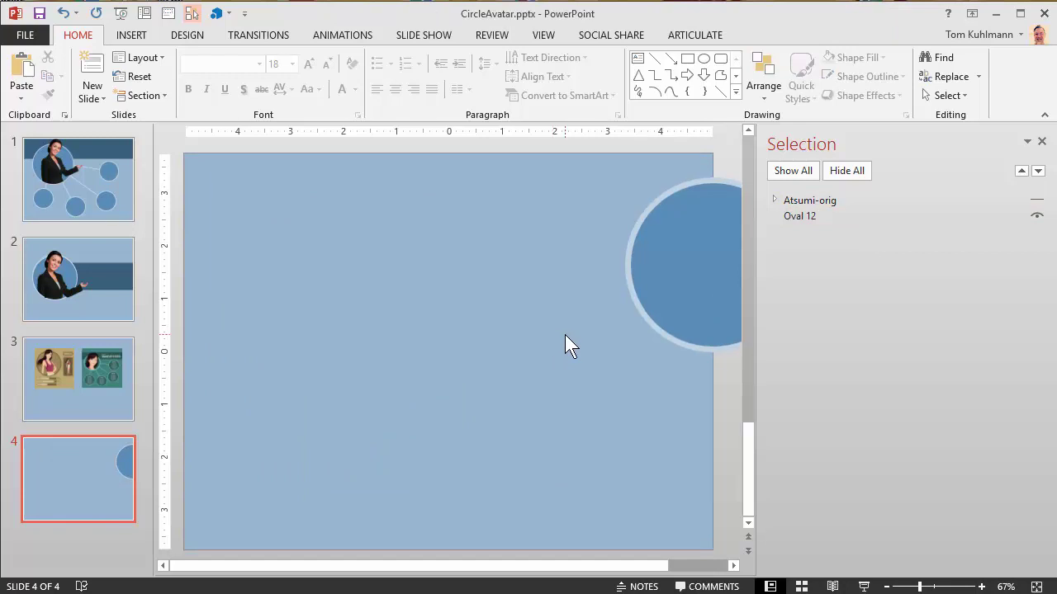
pyautogui.hotkey('ctrl', 'v')
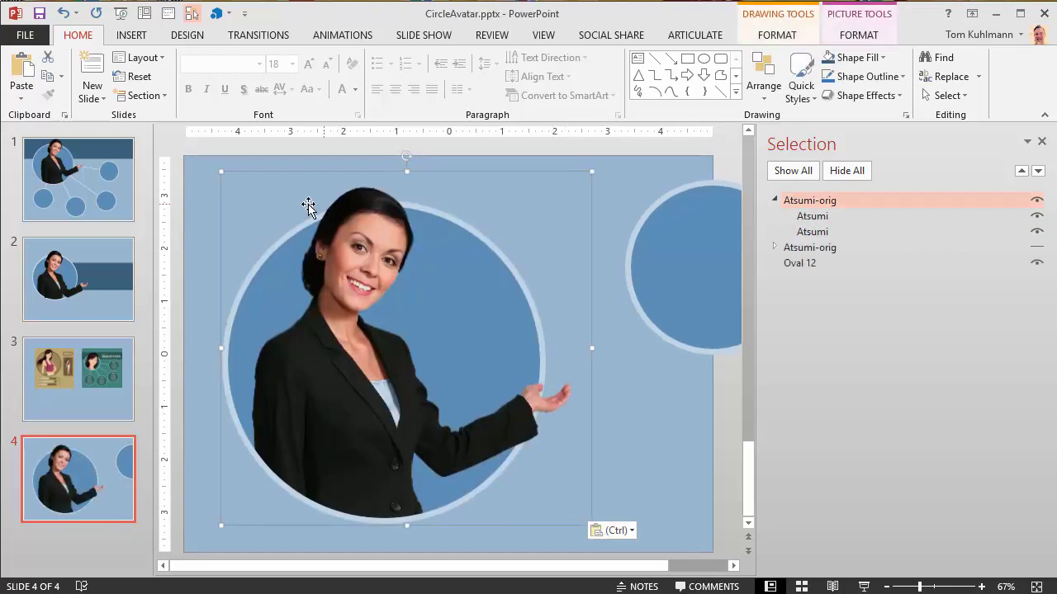
pyautogui.click(631, 531)
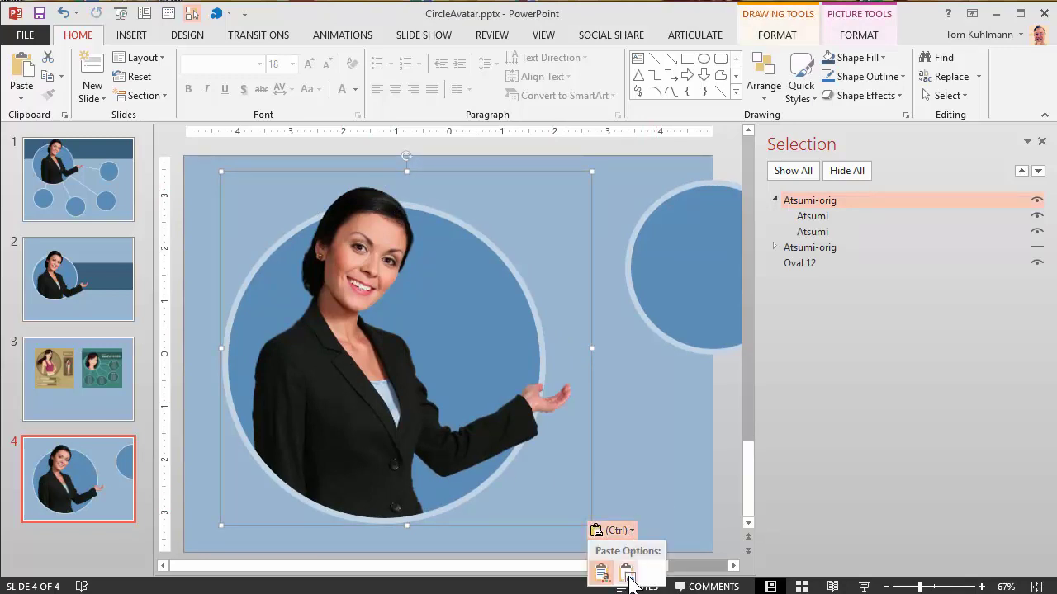
pyautogui.click(629, 577)
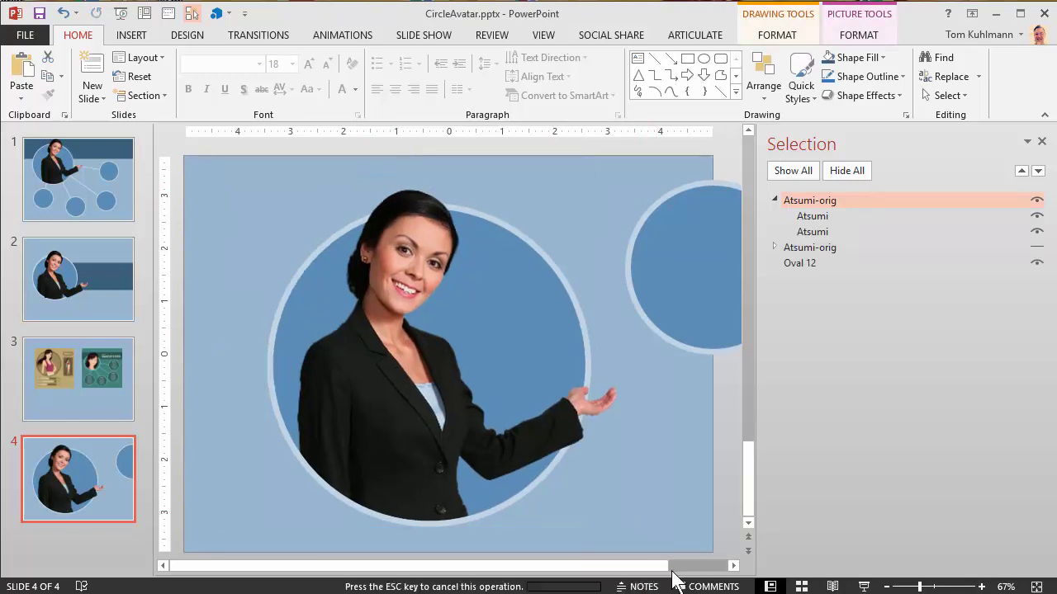
pyautogui.click(530, 435)
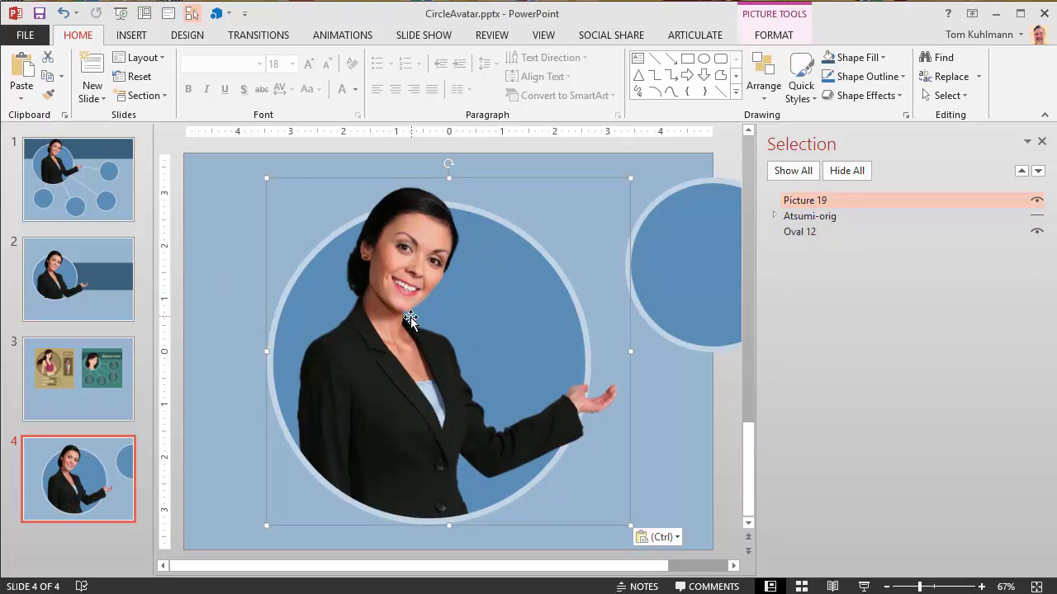
pyautogui.moveTo(410, 318)
pyautogui.mouseDown()
pyautogui.moveTo(403, 292)
pyautogui.moveTo(401, 323)
pyautogui.mouseUp()
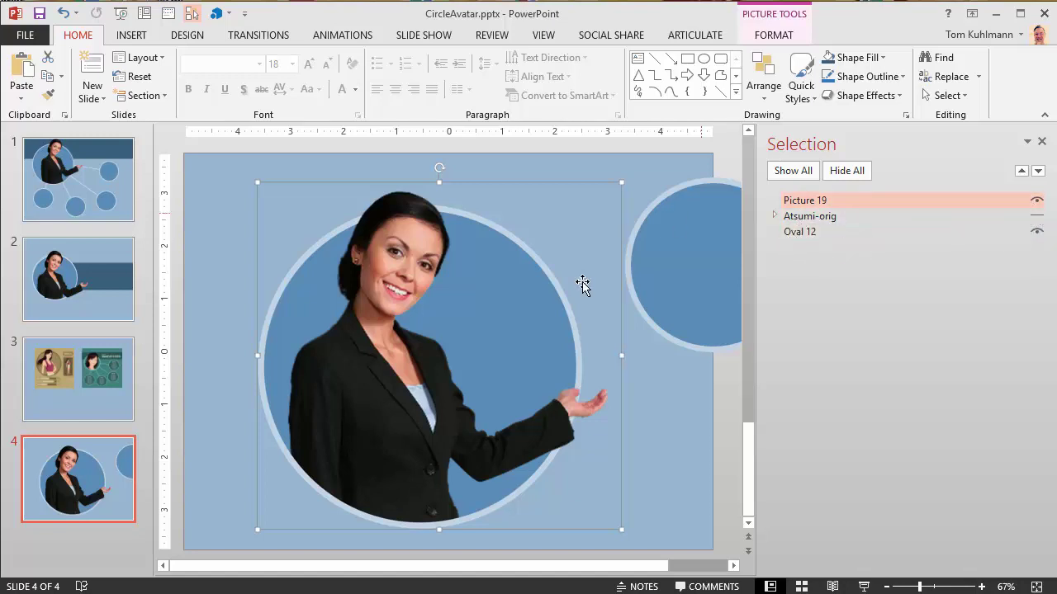
# Step: Hide the flattened avatar picture and show the Atsumi-orig group, selecting the cropped figure inside it
pyautogui.click(1036, 200)
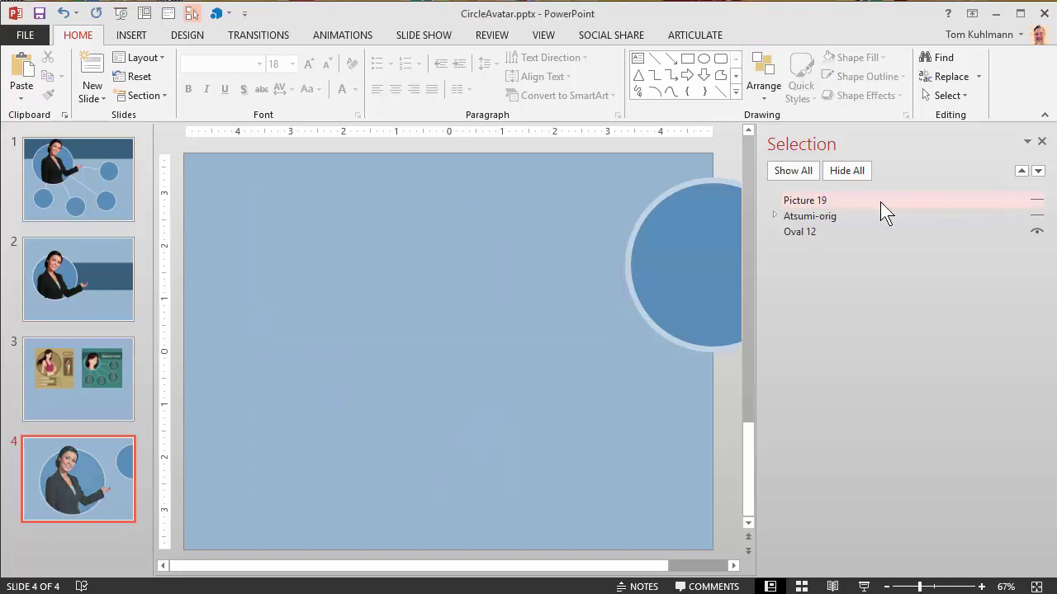
pyautogui.click(1036, 215)
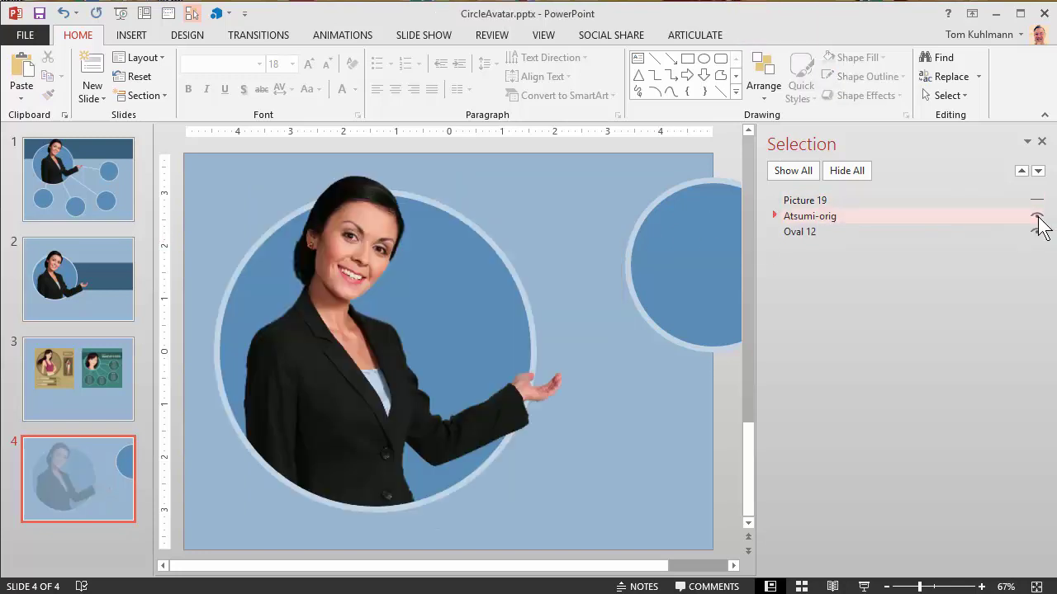
pyautogui.click(495, 310)
pyautogui.click(496, 308)
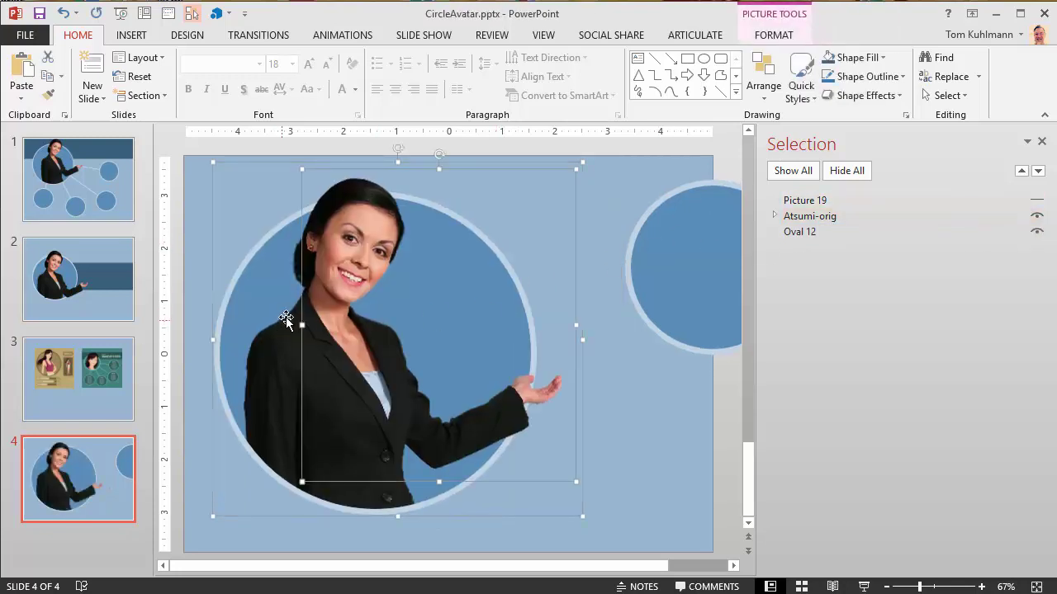
# Step: Hide the Atsumi-orig group, show the flattened avatar picture in its place and cut that picture from the slide
pyautogui.click(1037, 215)
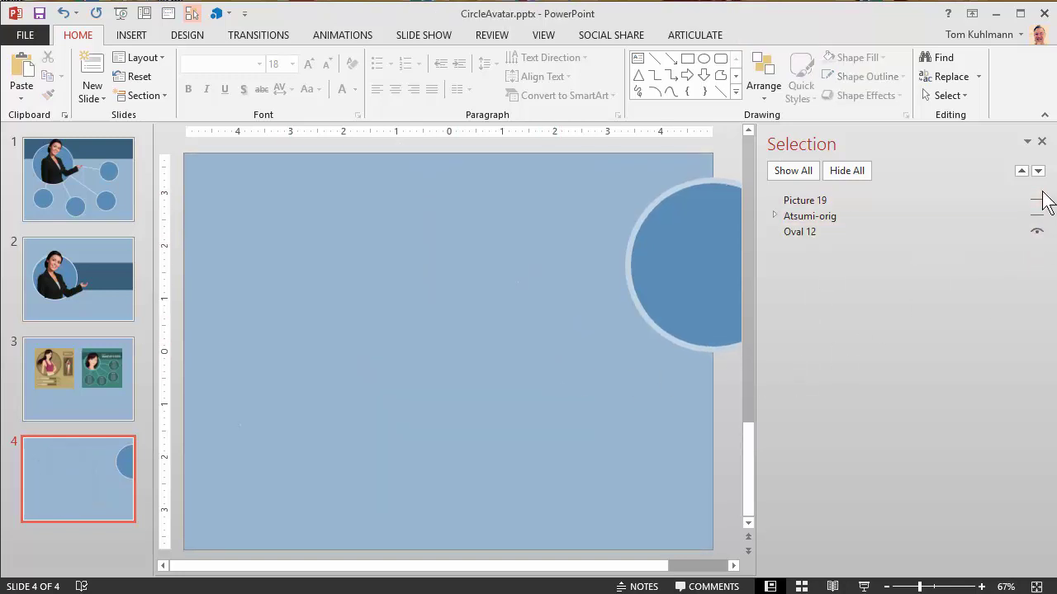
pyautogui.click(1036, 200)
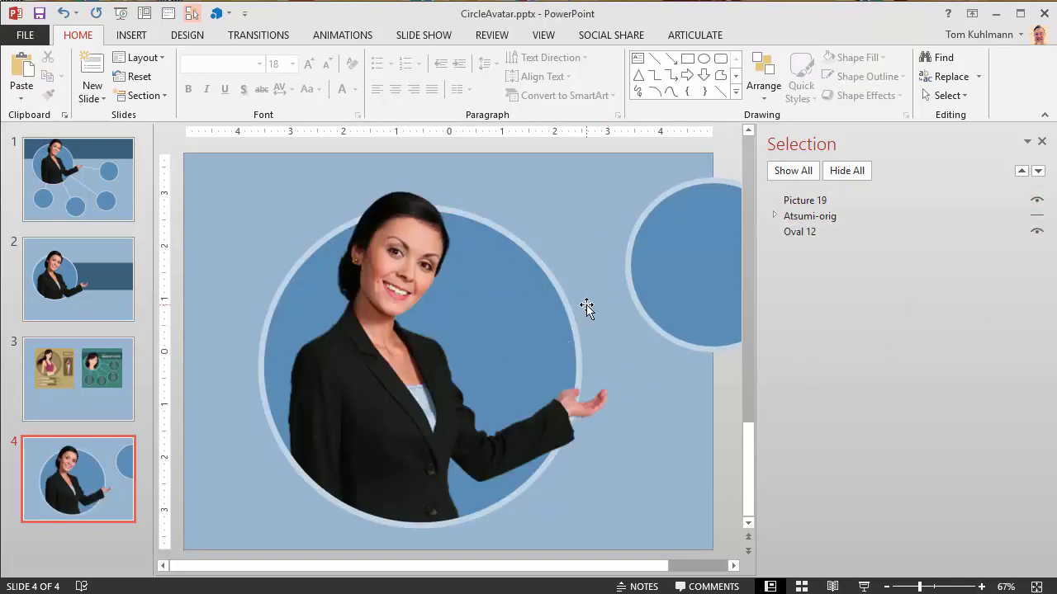
pyautogui.click(487, 377)
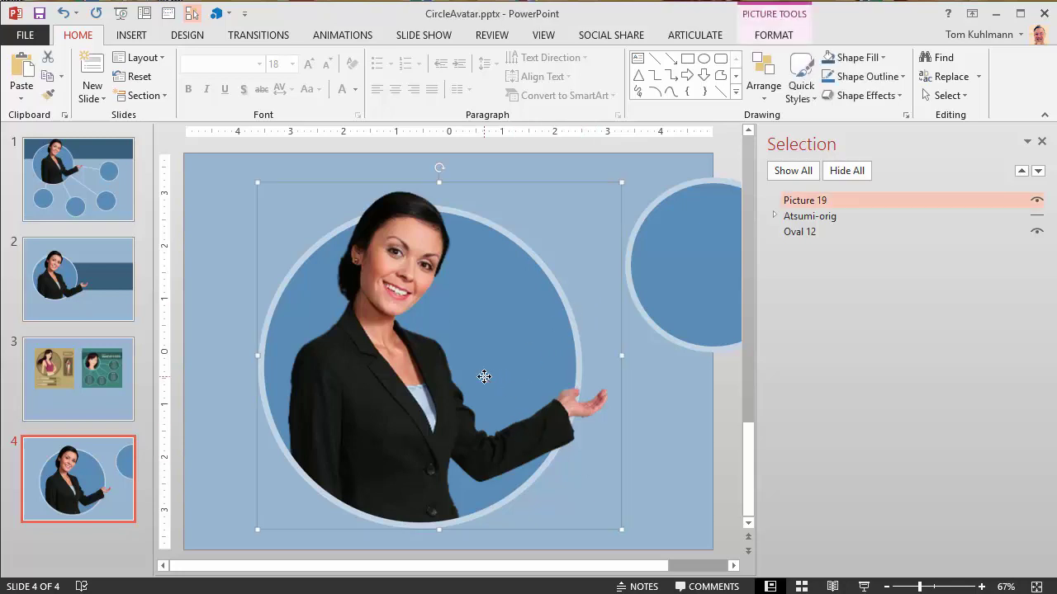
pyautogui.press('Delete')
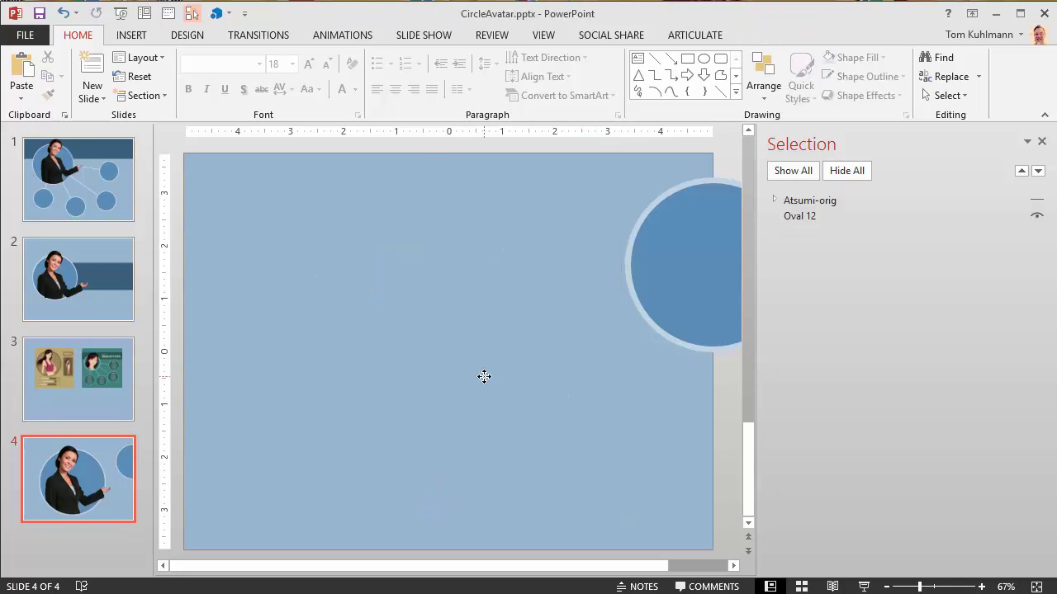
# Step: Replace the existing avatar on slide 1 with the cut flattened picture, scaled down proportionally to fit over the large circle
pyautogui.click(62, 207)
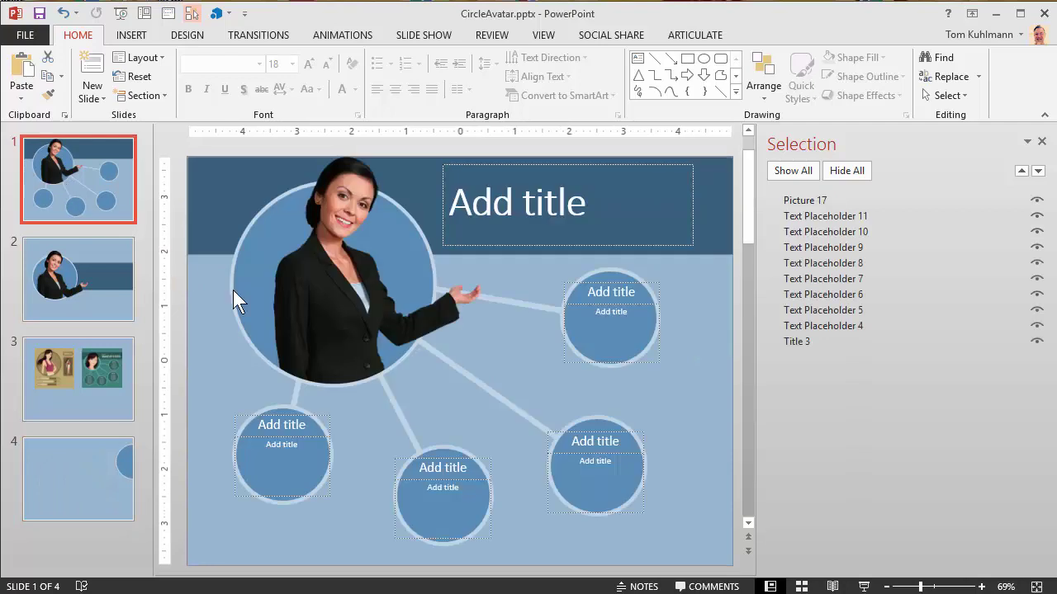
pyautogui.click(346, 308)
pyautogui.press('Delete')
pyautogui.hotkey('ctrl', 'v')
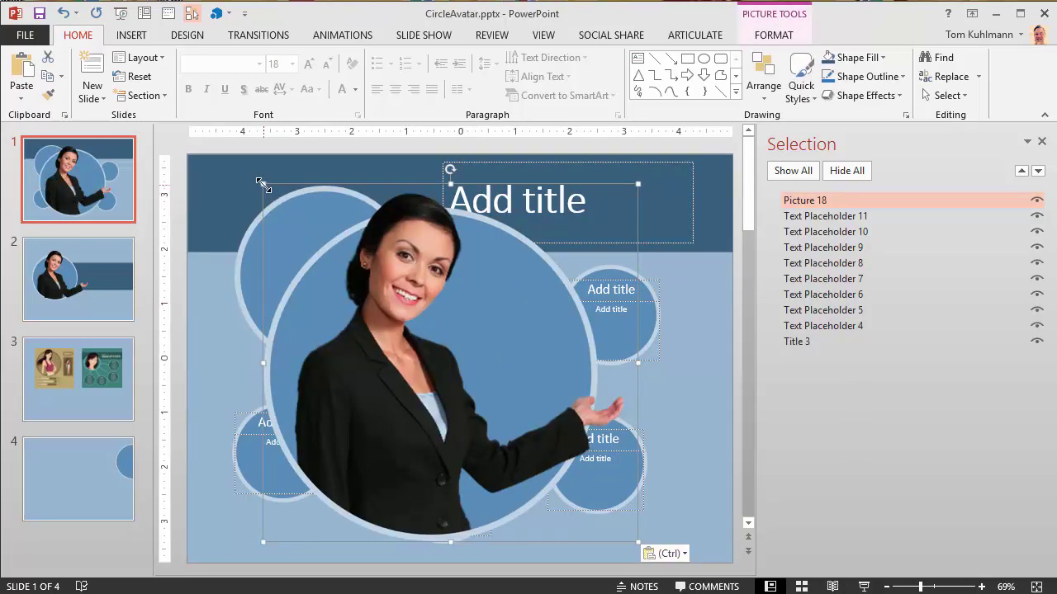
pyautogui.moveTo(264, 185); pyautogui.dragTo(429, 419)
pyautogui.moveTo(491, 429); pyautogui.dragTo(297, 252)
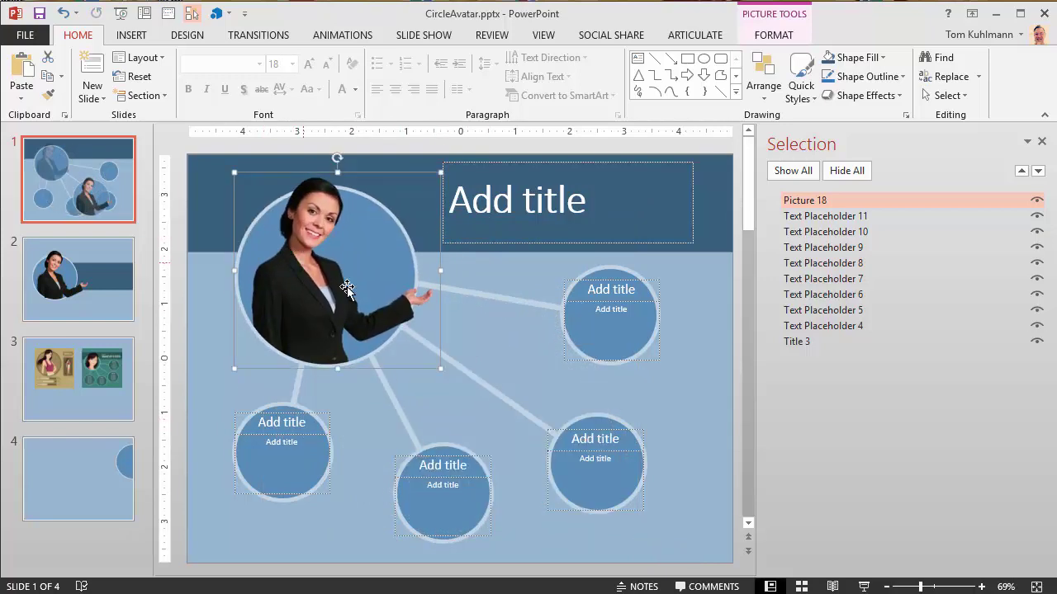
# Step: Insert a new slide after slide 3 using the 1_Custom Layout layout
pyautogui.click(87, 427)
pyautogui.click(92, 98)
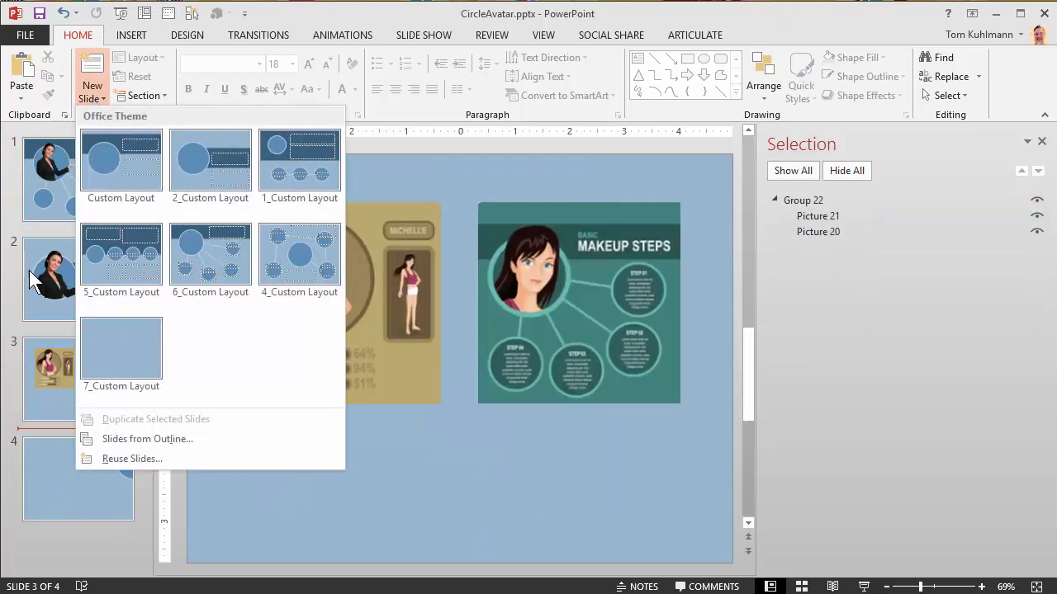
pyautogui.click(293, 160)
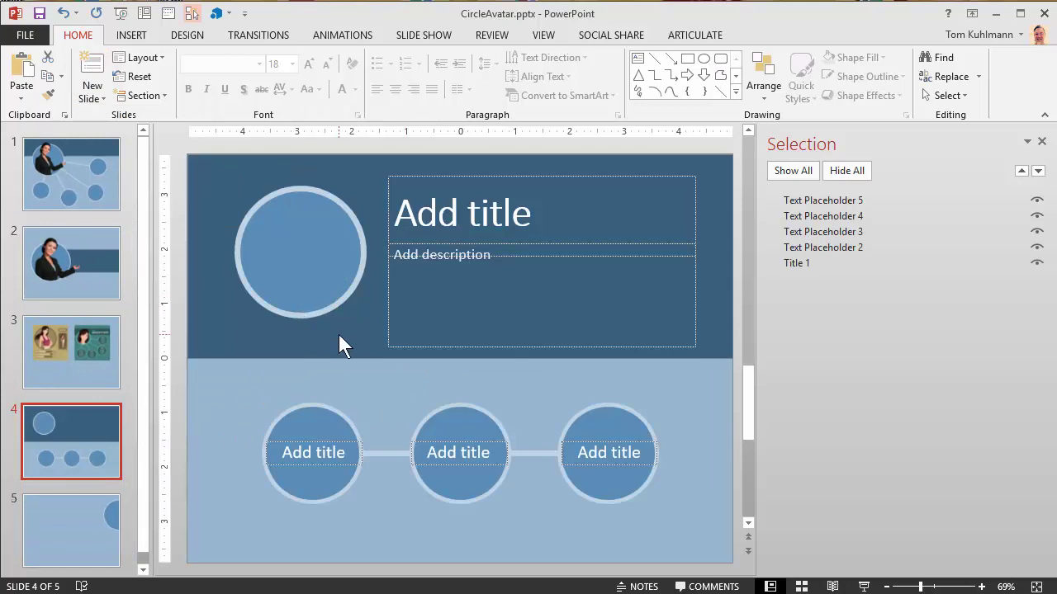
# Step: Paste the flattened avatar picture onto the new slide, scaled down to about half size and placed over the empty circle beside the title
pyautogui.hotkey('ctrl', 'v')
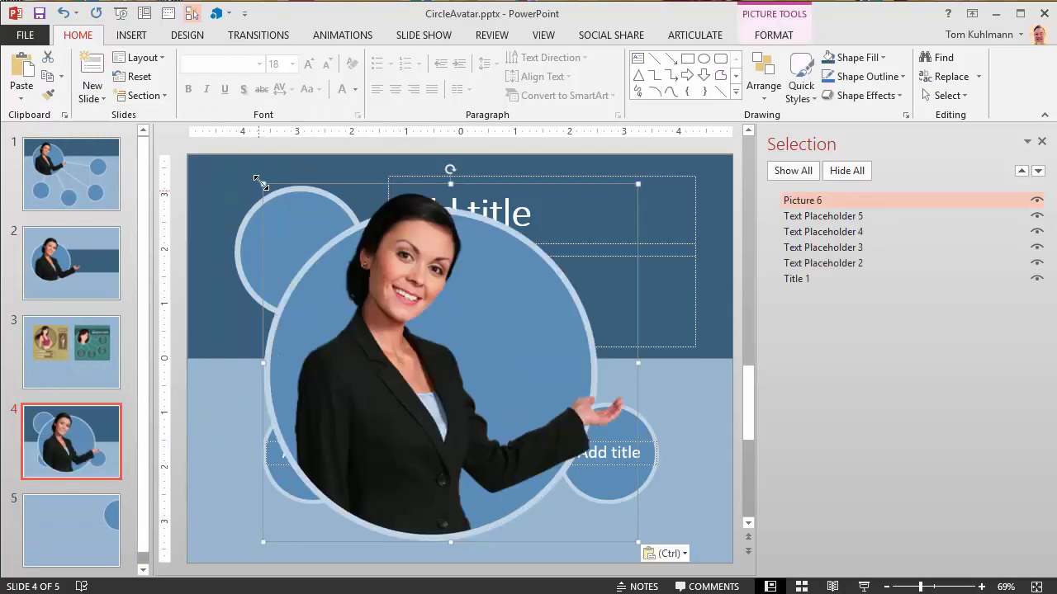
pyautogui.moveTo(263, 184); pyautogui.dragTo(471, 378)
pyautogui.moveTo(501, 409); pyautogui.dragTo(235, 184)
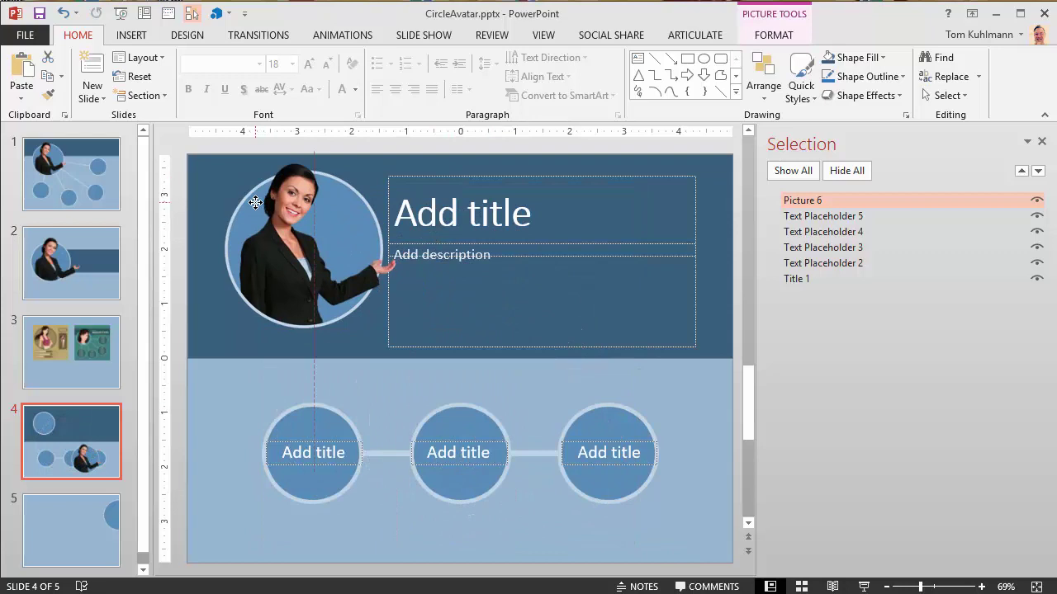
pyautogui.click(186, 400)
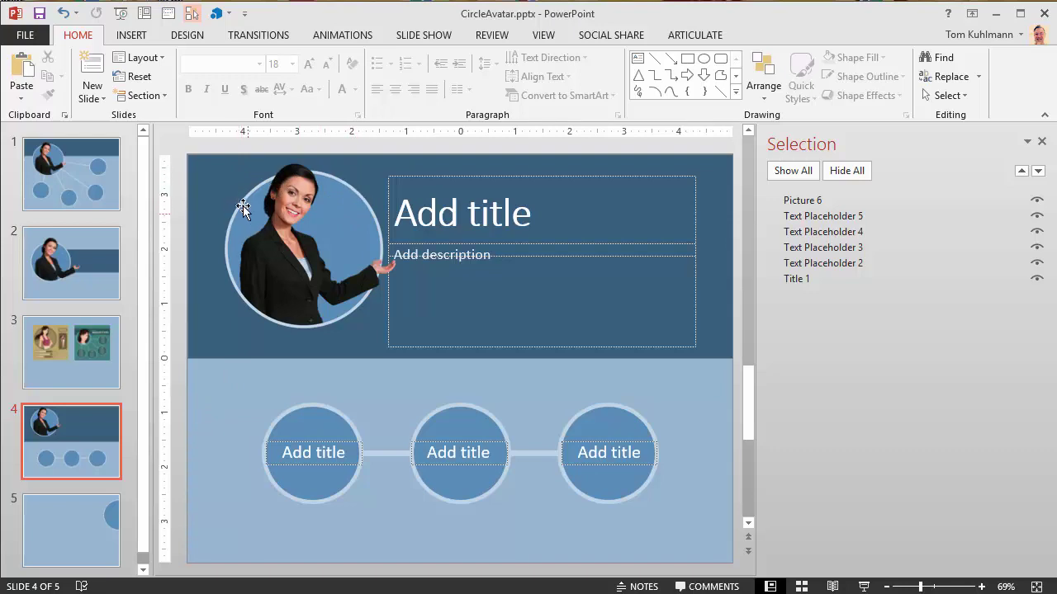
# Step: Show the hidden Atsumi-orig group on slide 5 and copy it
pyautogui.click(58, 548)
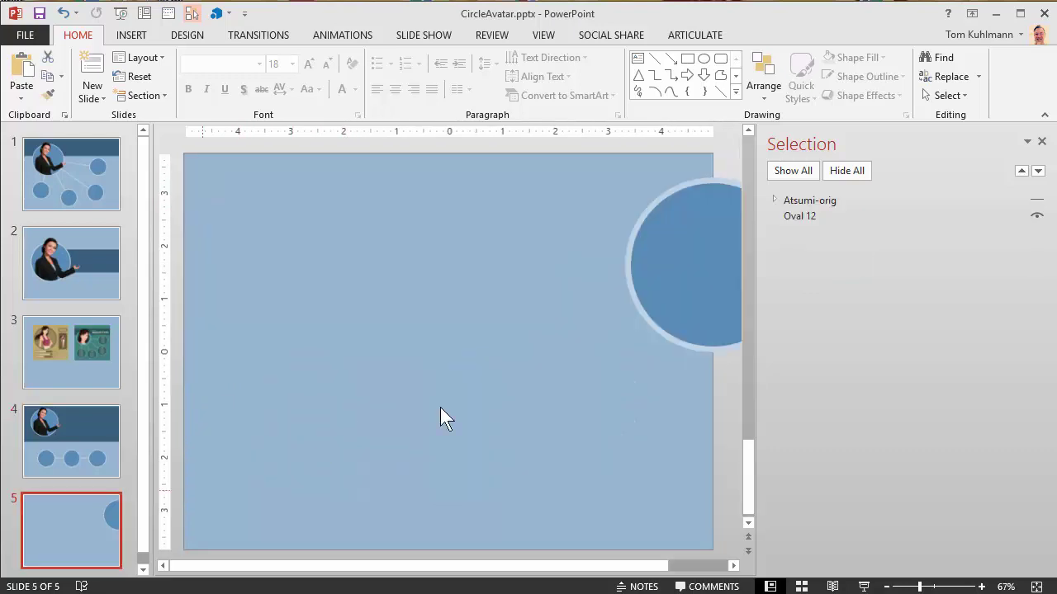
pyautogui.click(1036, 200)
pyautogui.click(408, 367)
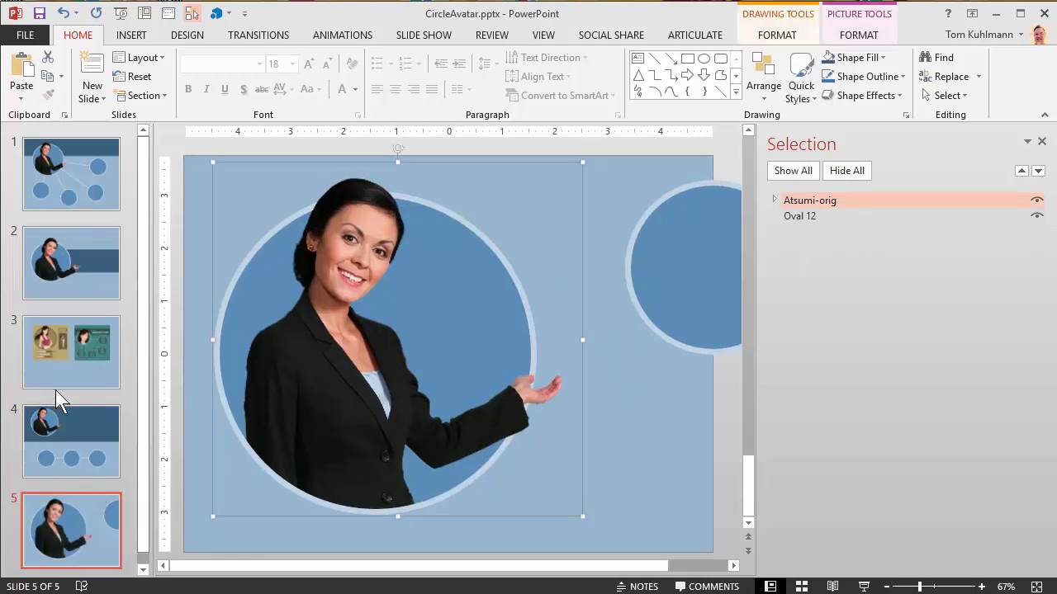
# Step: Paste the Atsumi-orig group onto slide 4, scale it down to about half size and place it clear of the existing avatar
pyautogui.click(88, 435)
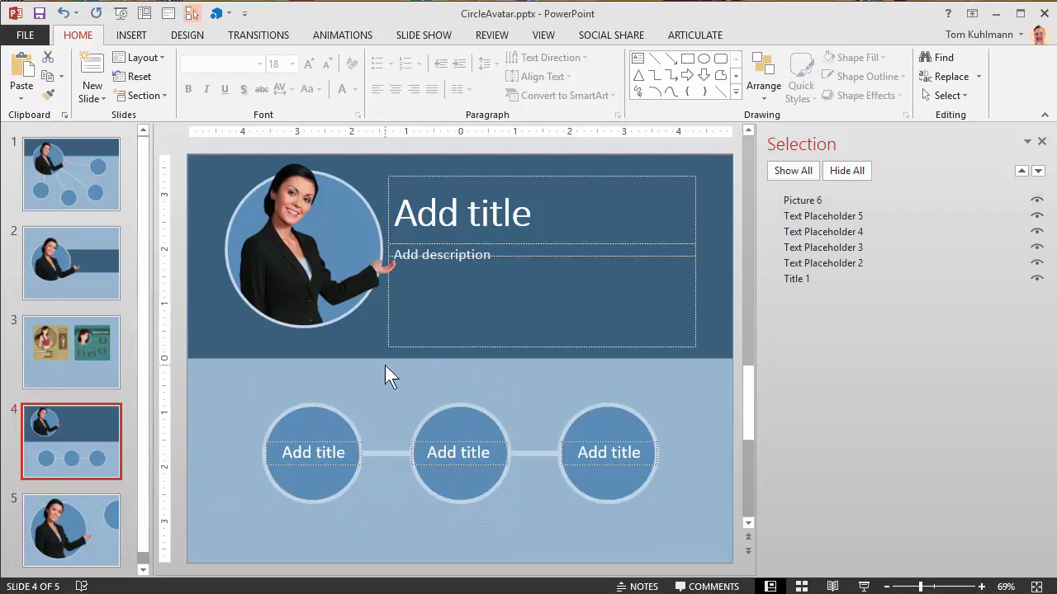
pyautogui.hotkey('ctrl', 'v')
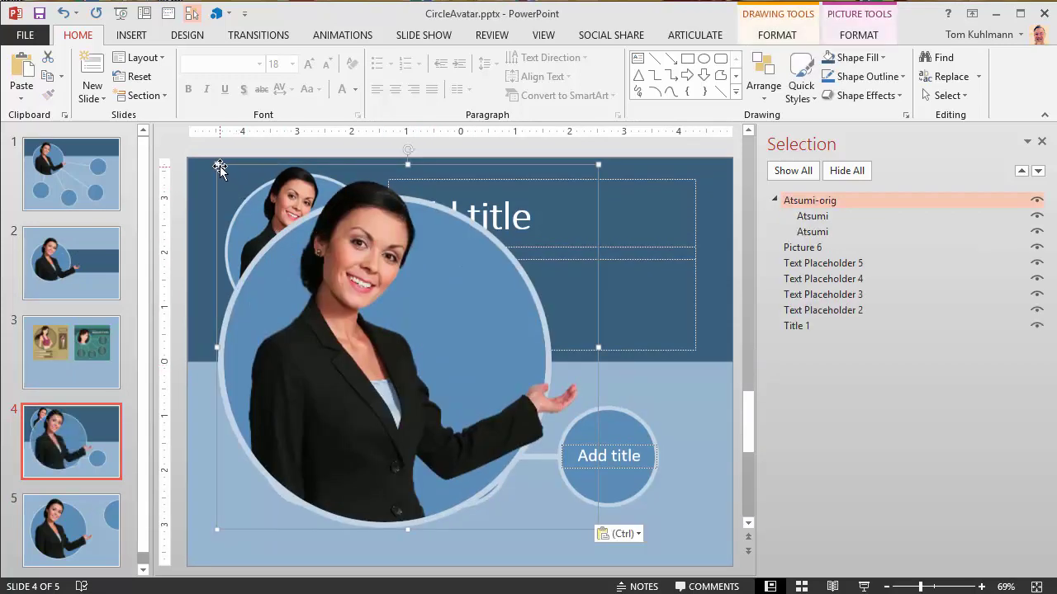
pyautogui.moveTo(217, 165); pyautogui.dragTo(324, 209)
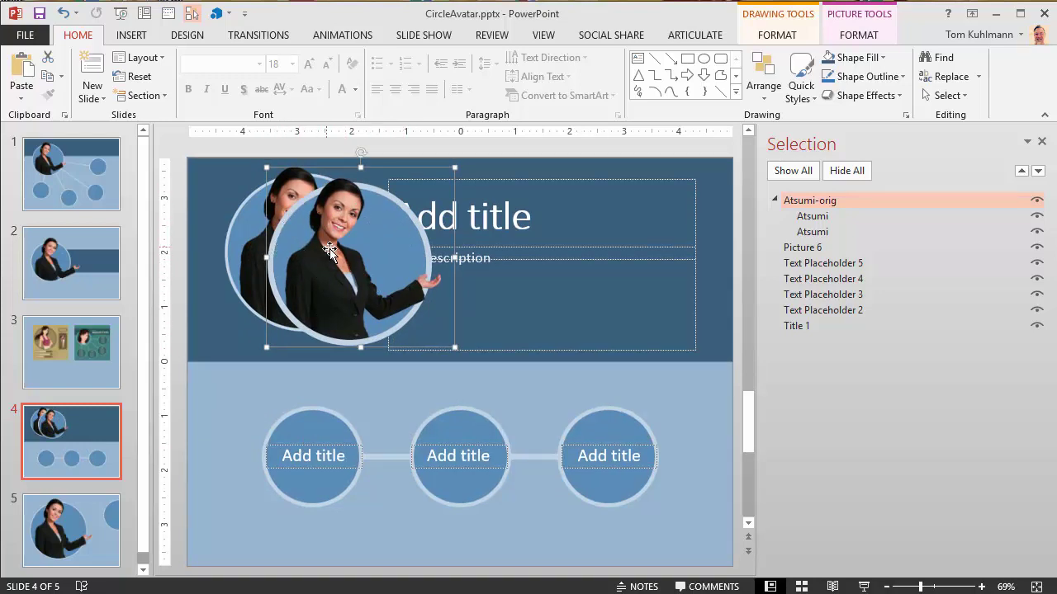
pyautogui.hotkey('ctrl', 'z')
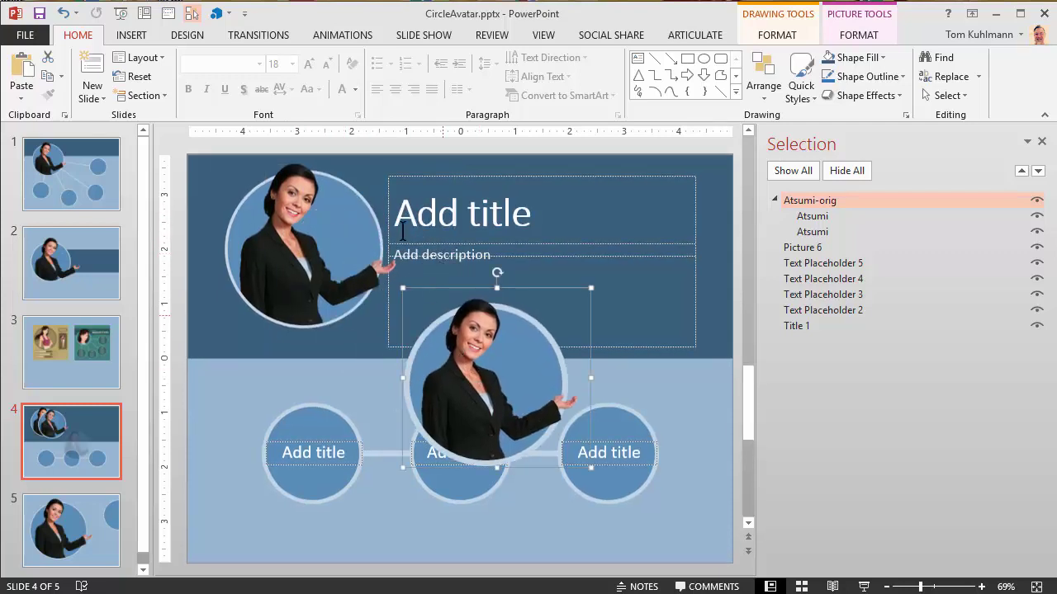